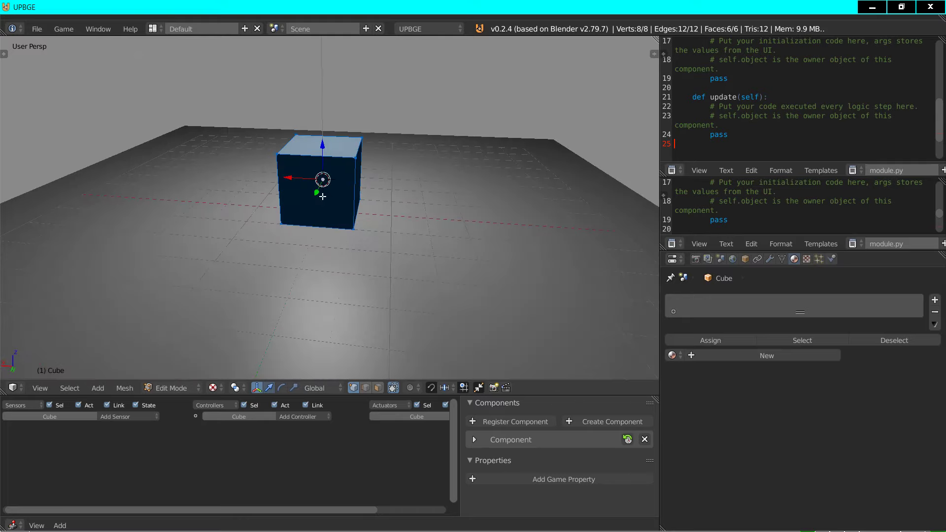
Delete the vertices of the cube's bottom face so that only the top face is left.
key(z)
right_click(318, 215)
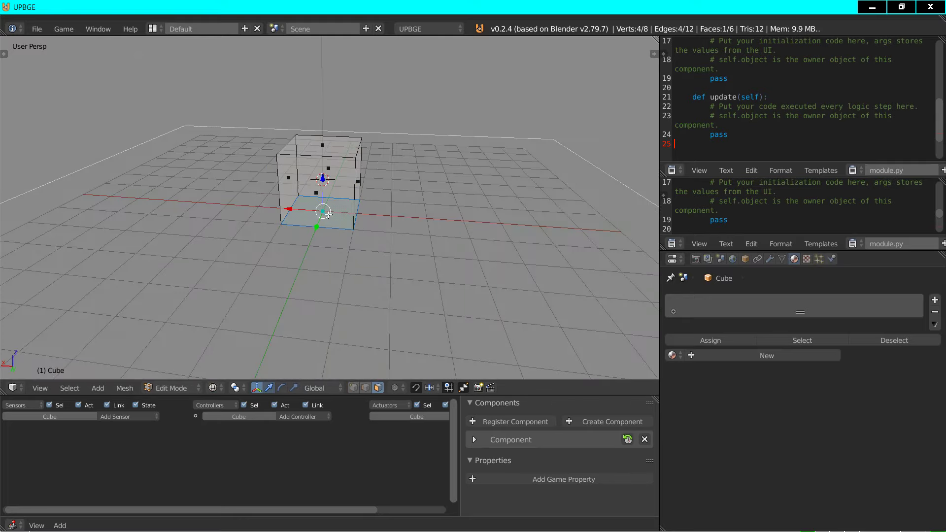
key(z)
key(x)
click(323, 225)
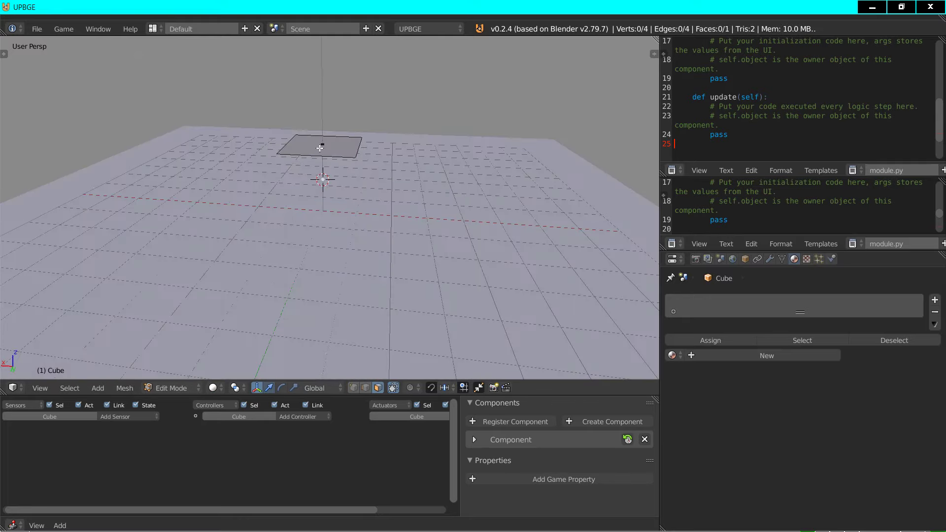
Select the remaining top face and subdivide it four times.
right_click(322, 145)
middle_drag(322, 146, 348, 186)
key(t)
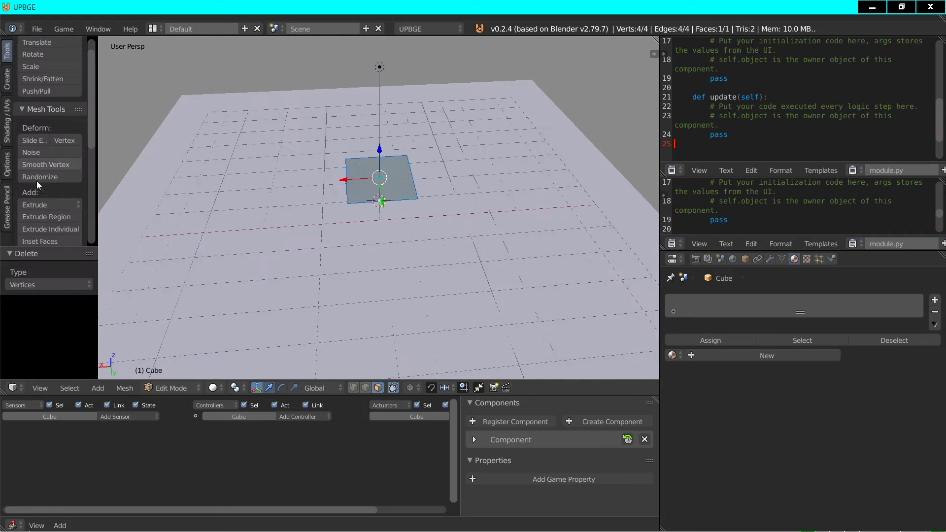
scroll(37, 181, down, 4)
click(37, 148)
click(37, 148)
click(38, 148)
click(38, 148)
scroll(448, 213, up, 3)
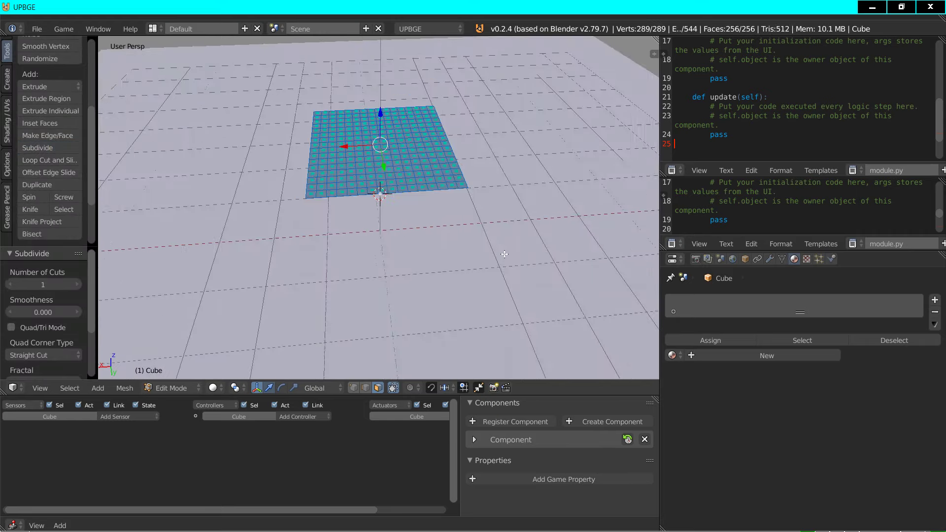
Scale the grid by 10 in X and Y only, then subdivide it three more times.
key(s)
key(shift+z)
text(10)
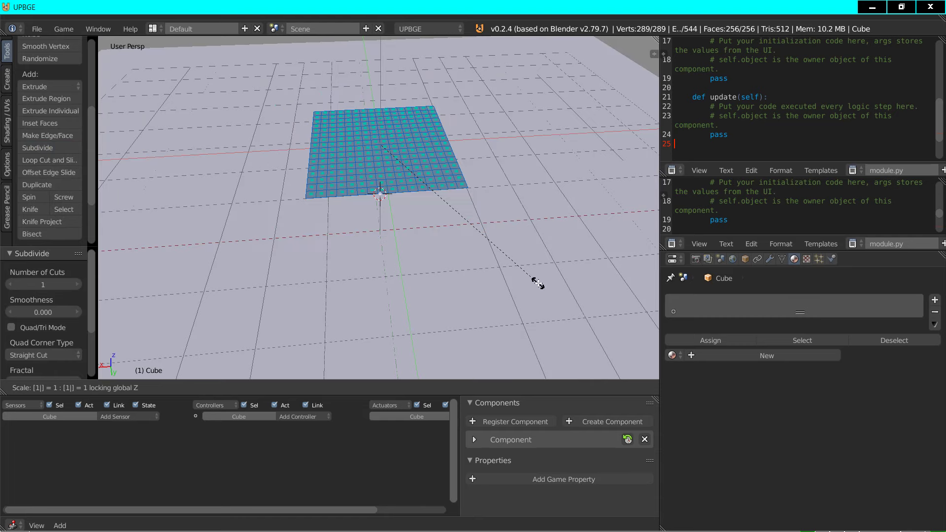
key(Return)
click(44, 150)
click(44, 150)
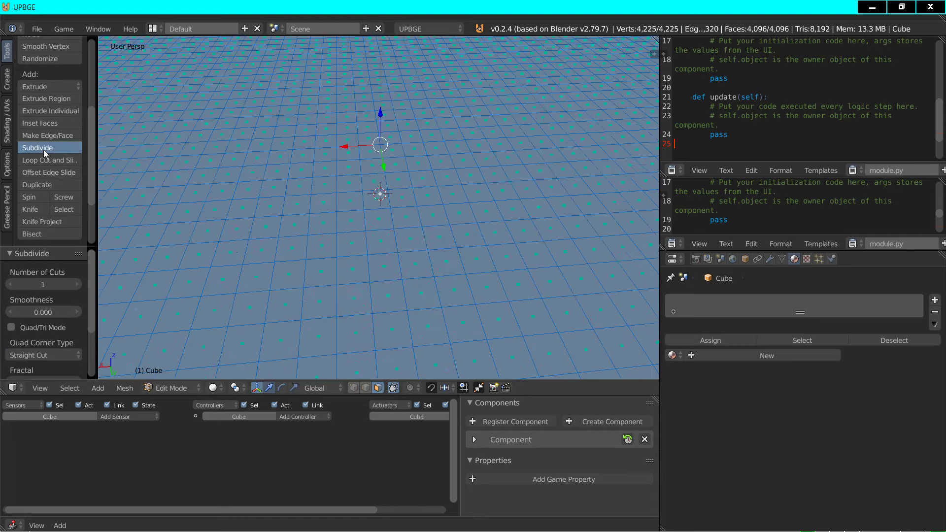
click(43, 150)
scroll(462, 152, down, 6)
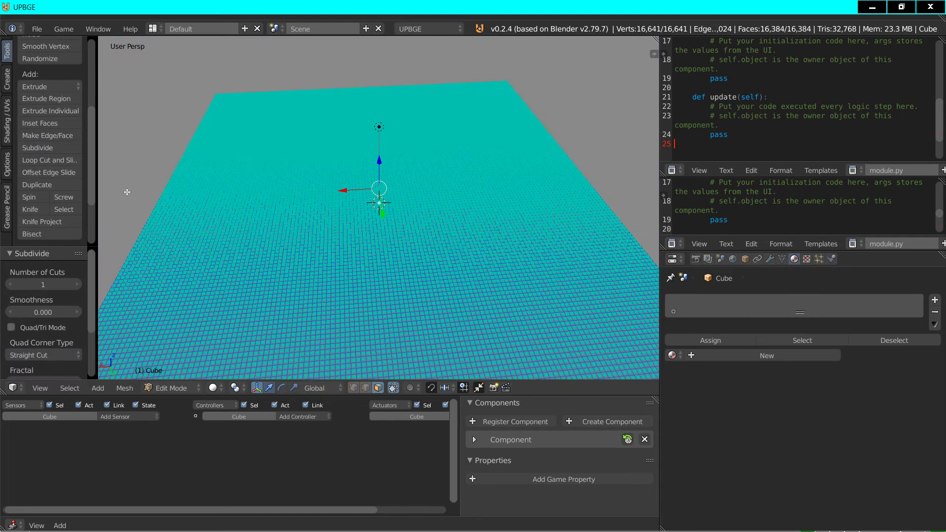
Raise one grid face about 2.93 units along Z with smooth proportional editing at size 4.59 to form a hill.
click(7, 121)
right_click(280, 236)
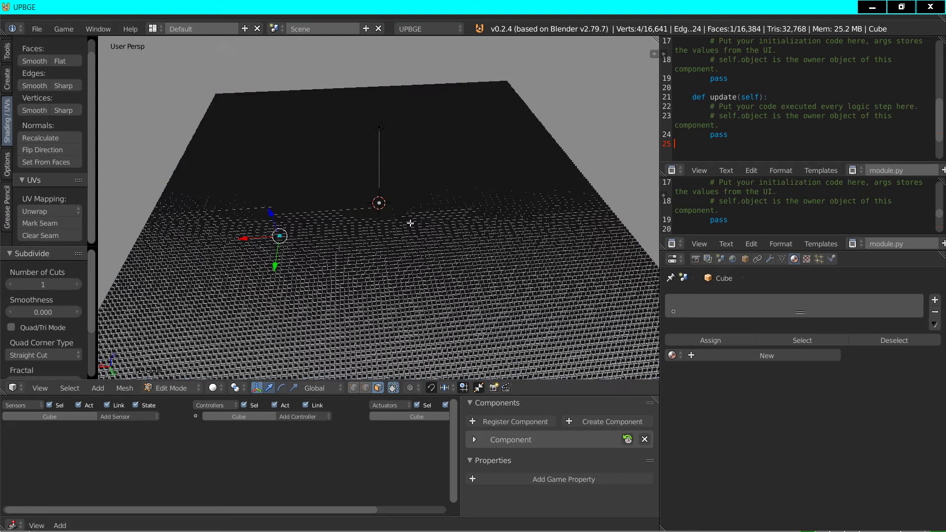
key(o)
key(g)
key(z)
scroll(404, 184, down, 5)
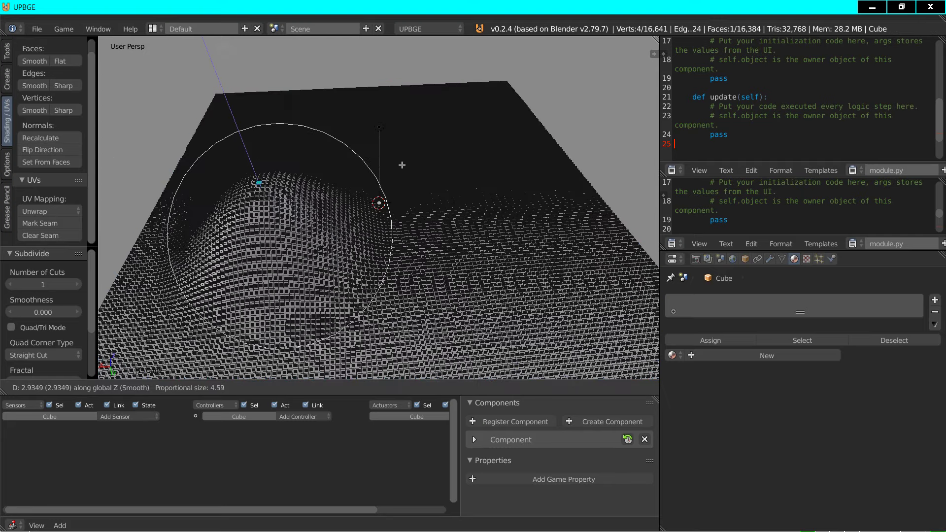
click(402, 164)
Sink a smooth basin into the terrain beside the first hill by moving one face down along Z.
right_click(414, 163)
key(g)
key(z)
click(422, 214)
Reshape two more terrain spots along Z, raising one about 1.49 units and lowering the other about 0.54 units.
middle_drag(419, 213, 548, 247)
key(g)
key(z)
click(376, 174)
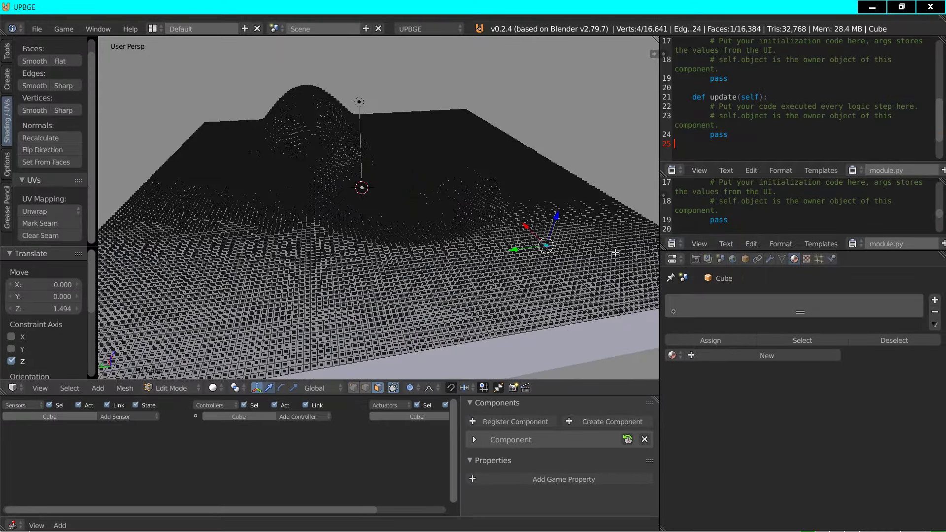
key(g)
key(z)
click(207, 270)
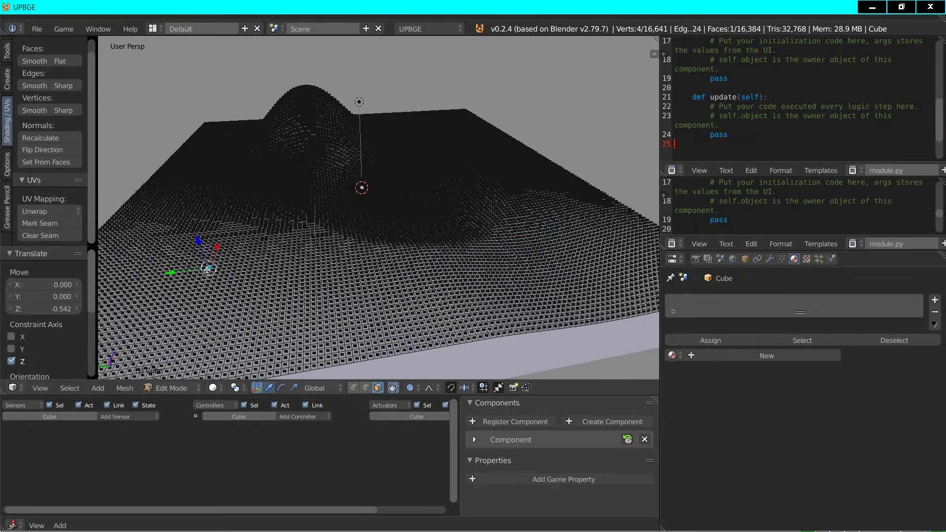
Raise further hills from single faces, one about 1.38 units high and the last about 2.39 units along Z.
key(g)
click(215, 218)
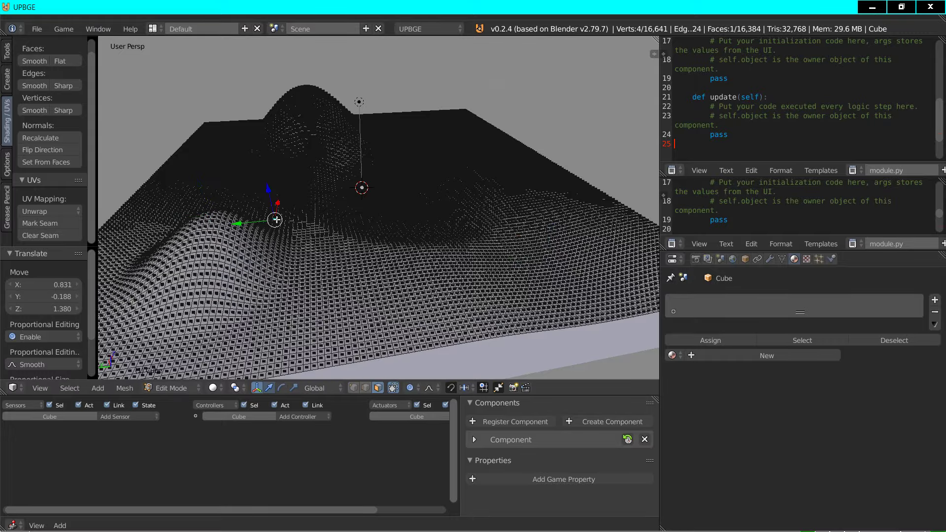
key(g)
key(z)
click(268, 192)
middle_drag(268, 191, 314, 223)
key(g)
key(z)
click(359, 195)
Select three separate faces on the terrain and raise them together about 1.4 units along Z.
middle_drag(359, 195, 412, 128)
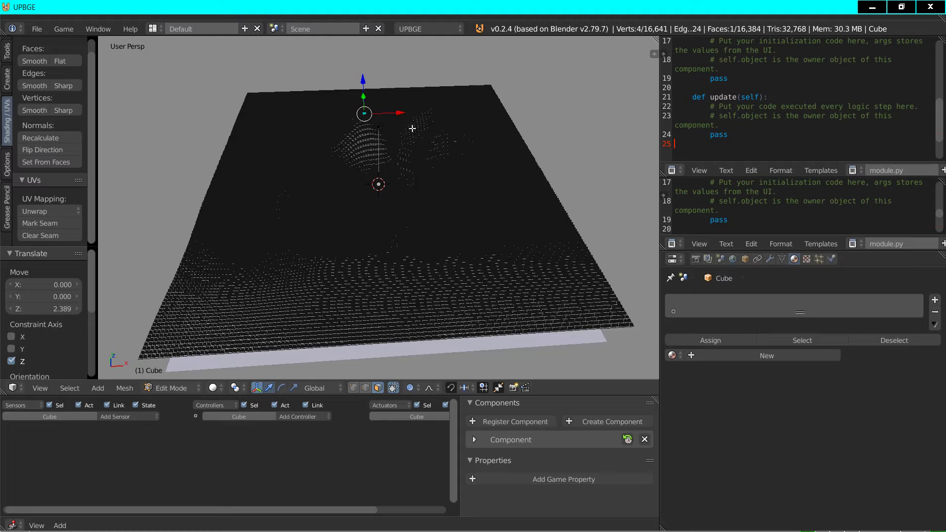
shift+right_click(401, 290)
key(g)
key(z)
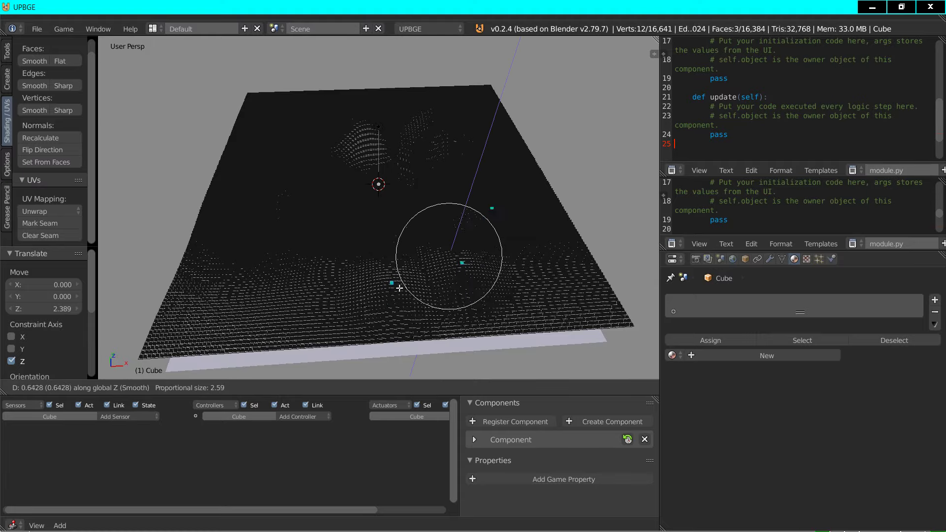
click(397, 277)
Select another group of faces near the terrain's edge and raise them together along Z.
right_click(424, 279)
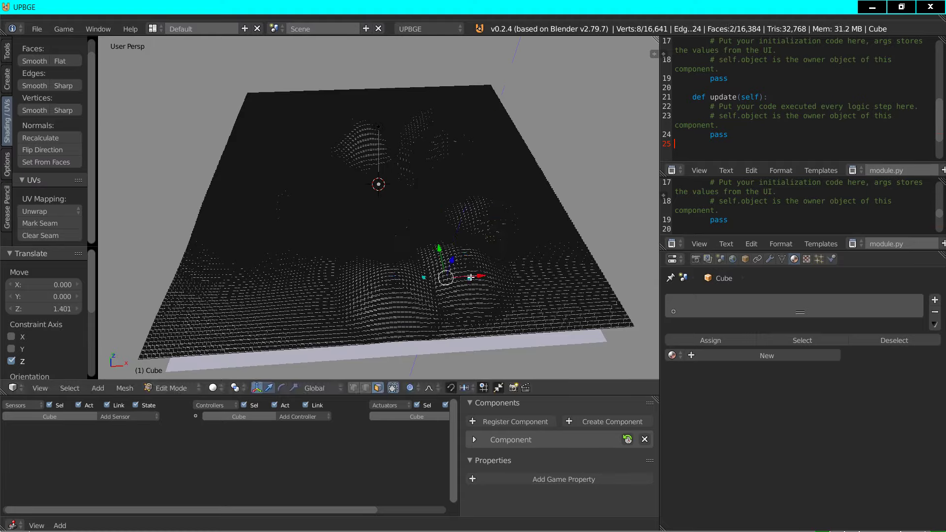
shift+right_click(523, 227)
shift+right_click(562, 270)
key(g)
key(z)
click(567, 258)
Leave Edit Mode and apply smooth shading to the terrain object.
key(Tab)
middle_drag(542, 261, 304, 259)
scroll(304, 258, up, 2)
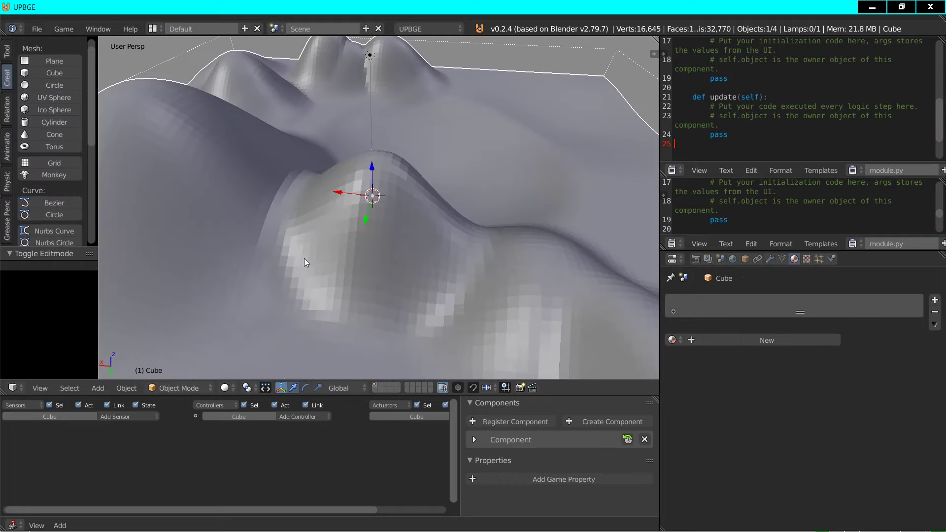
right_click(114, 214)
scroll(22, 89, up, 1)
click(7, 51)
right_click(154, 245)
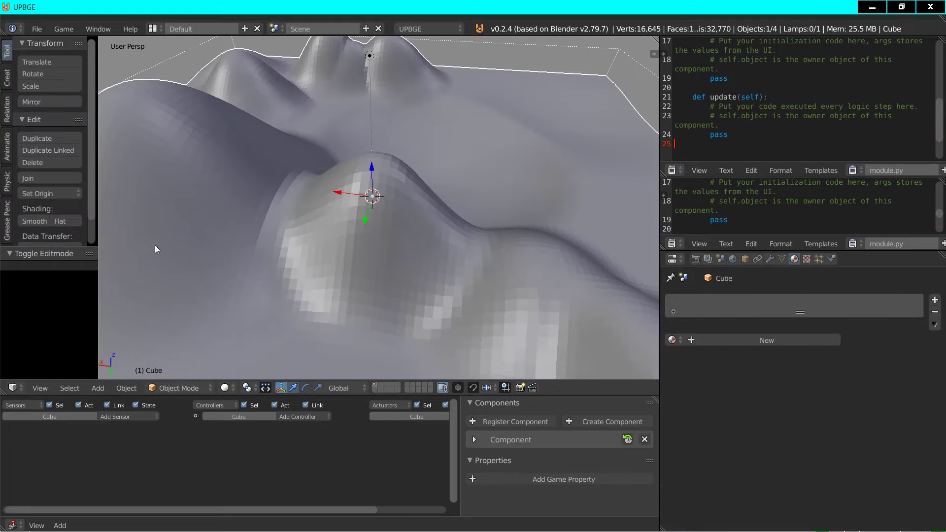
click(31, 219)
scroll(380, 229, down, 5)
mouse_move(380, 229)
middle_down()
mouse_move(314, 261)
mouse_move(337, 371)
middle_up()
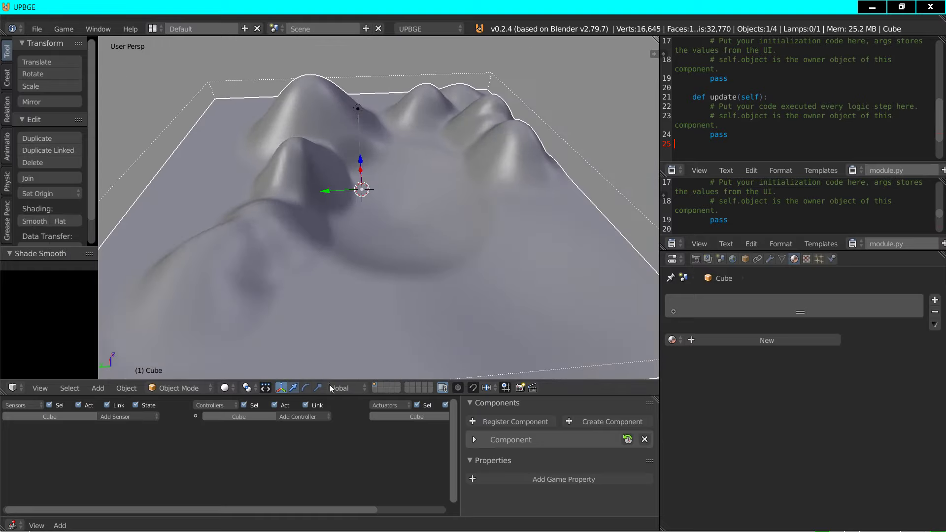
Show the Node Editor below the 3D view, create a new material with nodes enabled, and enlarge the node area.
click(13, 525)
click(37, 484)
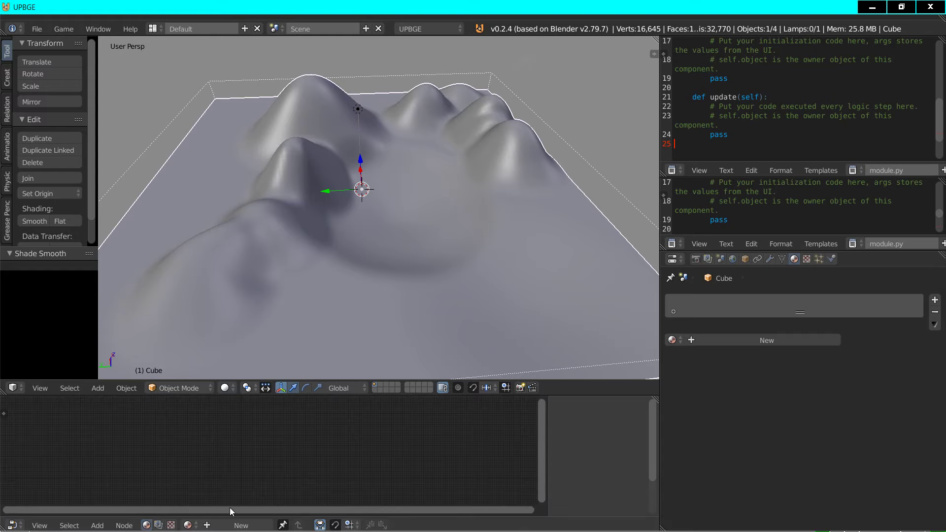
click(239, 525)
click(340, 527)
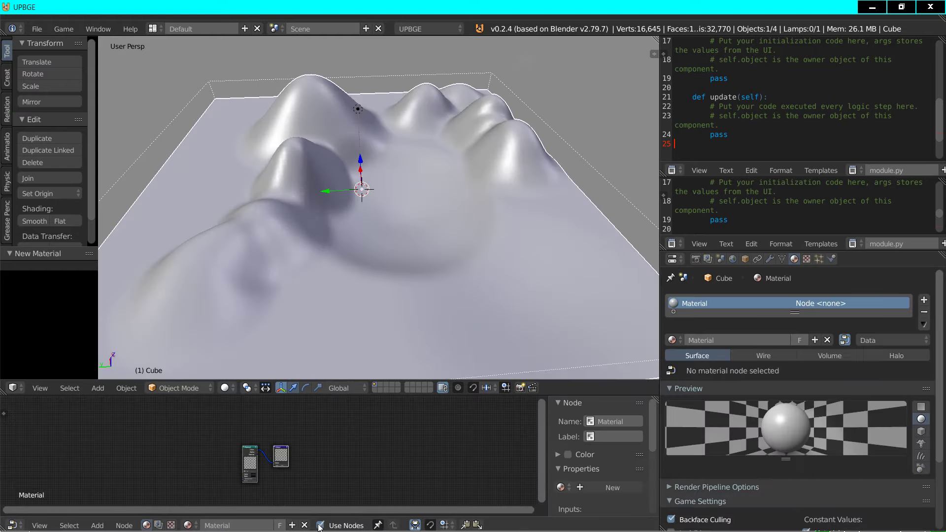
drag(363, 396, 365, 245)
scroll(262, 382, up, 6)
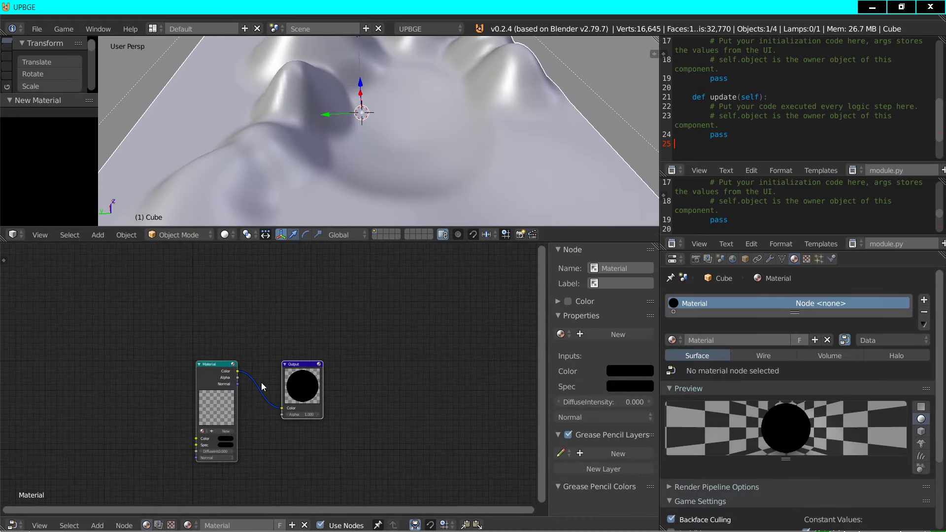
Replace the default Material node with a Geometry node and link its Global output to the Output node's Color.
click(202, 374)
key(x)
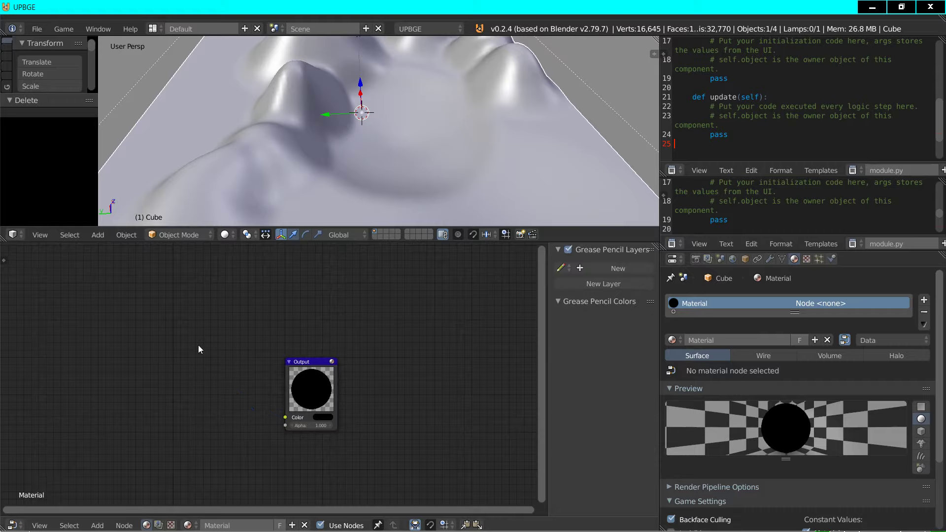
click(101, 526)
mouse_move(114, 496)
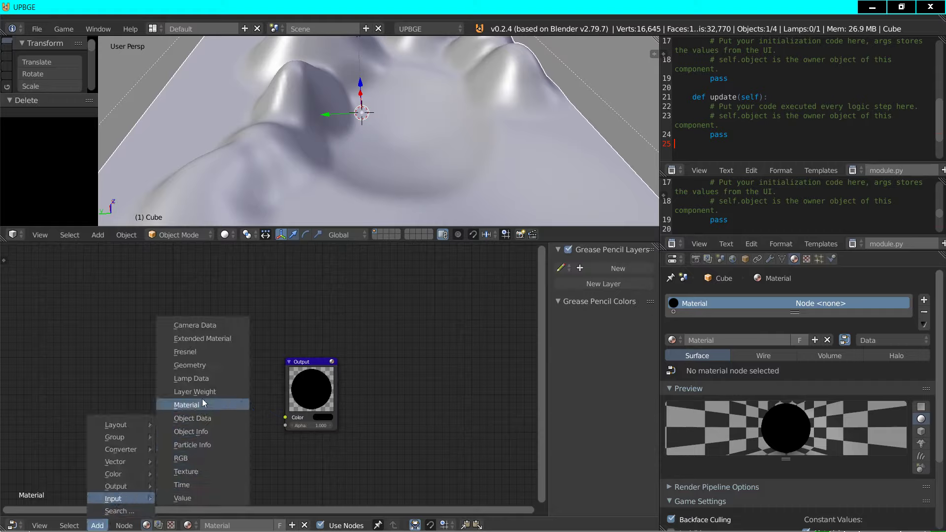
click(203, 352)
click(14, 374)
drag(60, 381, 286, 418)
Insert a Separate RGB node after the Geometry node and link its B output to the Output node's Color.
click(98, 526)
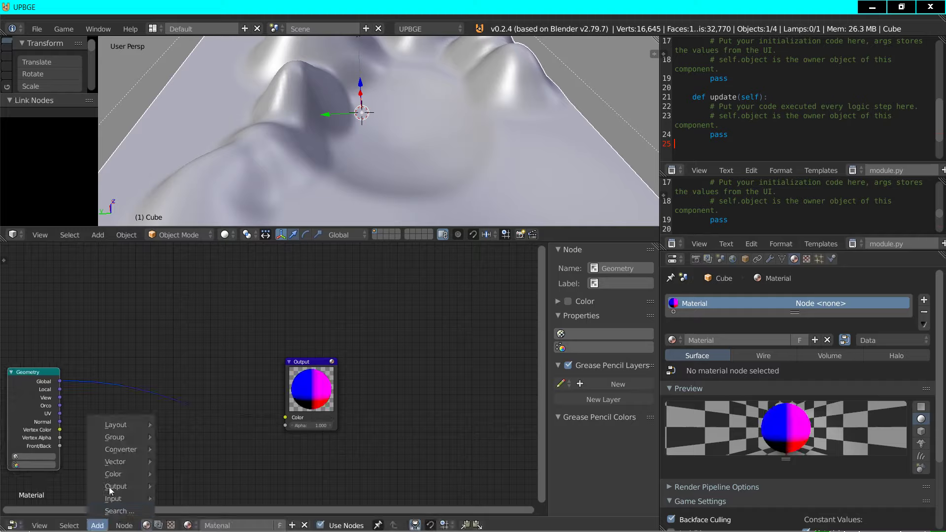
mouse_move(125, 450)
click(213, 421)
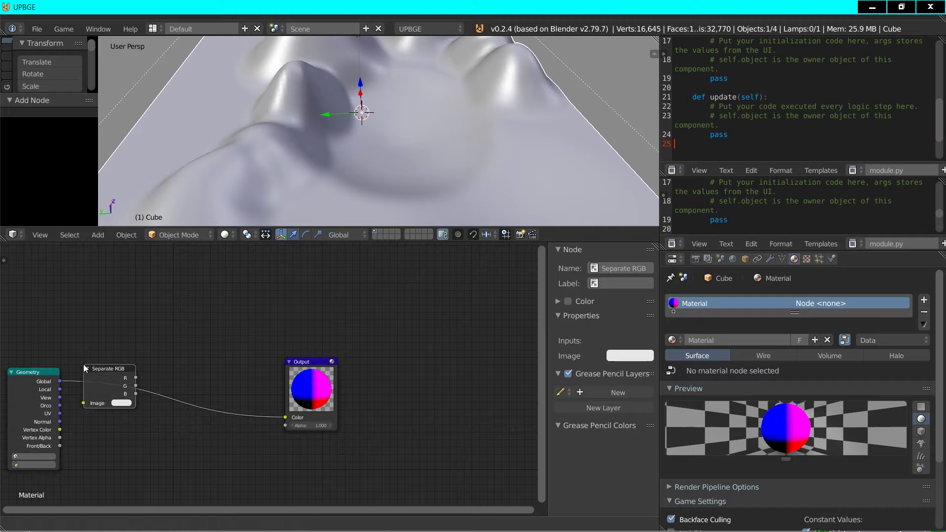
click(84, 364)
drag(286, 417, 206, 400)
drag(285, 416, 285, 417)
Set the 3D view's viewport shading to Texture.
click(225, 235)
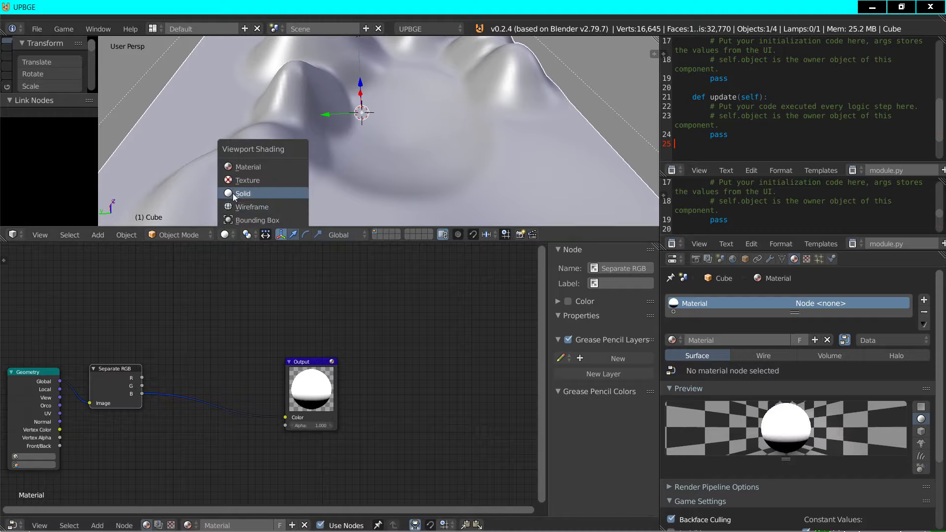
click(253, 187)
key(Home)
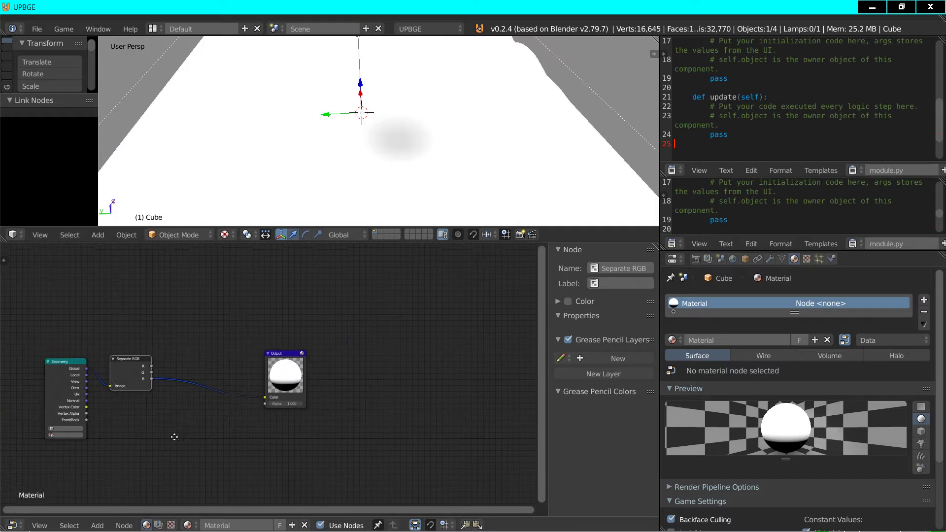
Insert a Math node between Separate RGB's B output and the Output node, set to Less Than with value 0.100.
click(104, 526)
mouse_move(136, 449)
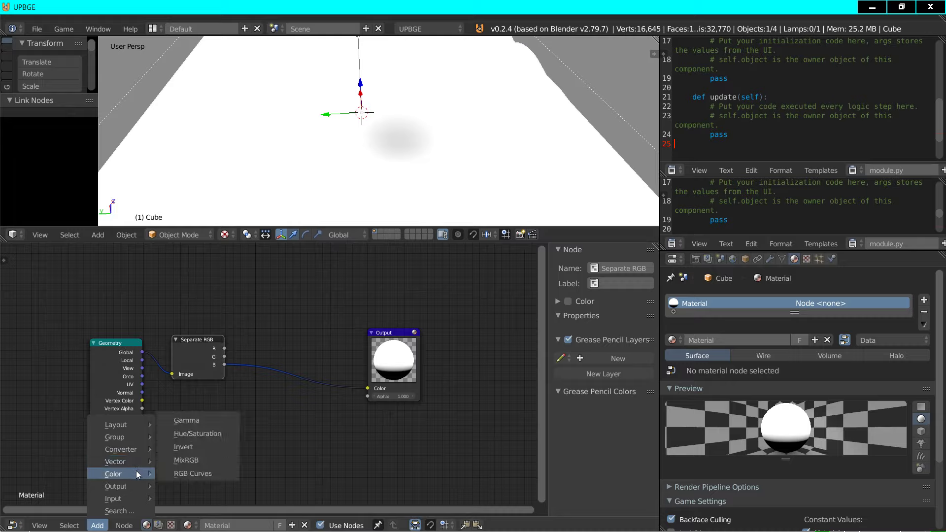
click(192, 385)
click(256, 353)
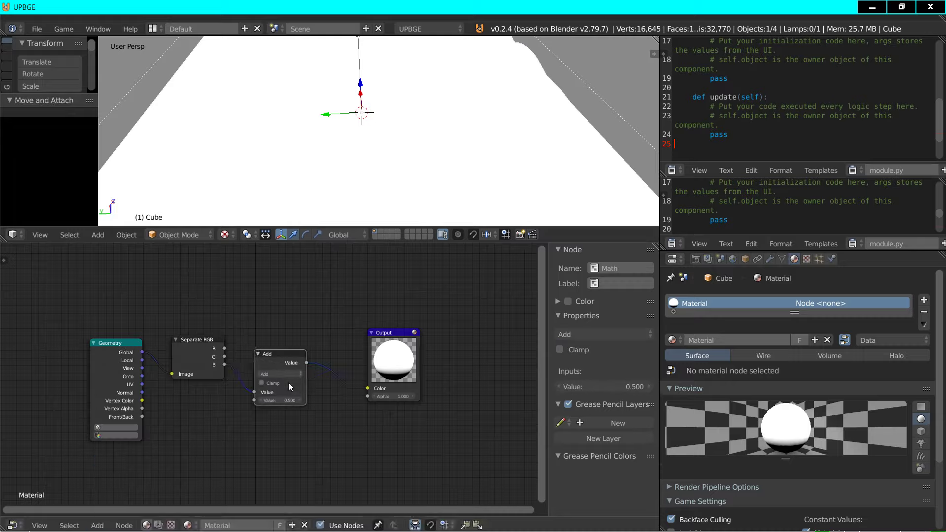
click(279, 374)
click(314, 341)
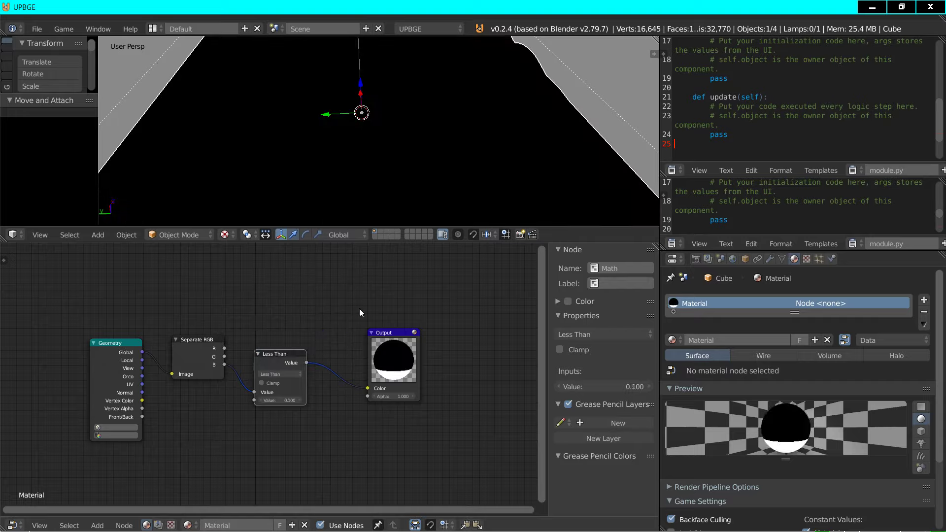
Lower the terrain object about 1.22 units along the global Z axis.
scroll(427, 201, down, 2)
middle_drag(427, 200, 422, 152)
key(g)
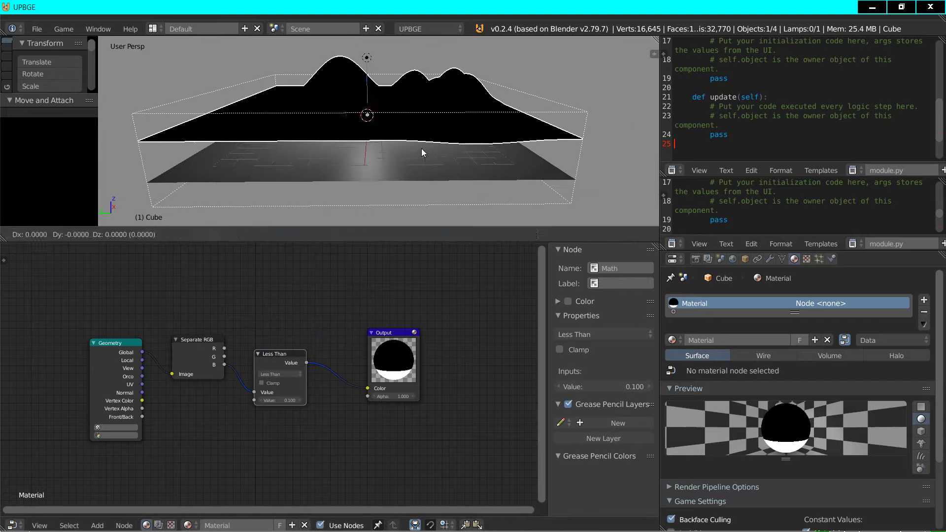
key(z)
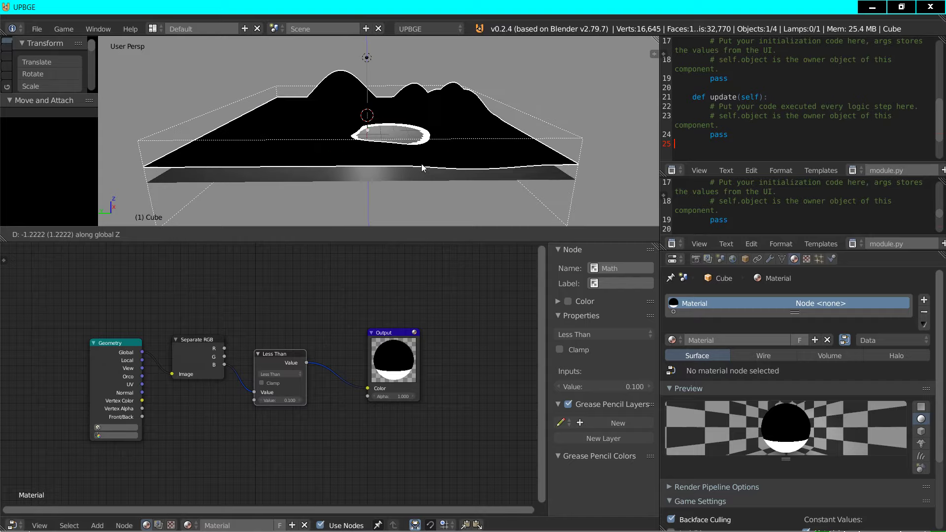
click(422, 168)
Delete the flat ground plane beneath the terrain and reselect the terrain object.
middle_drag(422, 169, 389, 194)
right_click(368, 209)
key(x)
click(368, 209)
middle_drag(378, 143, 389, 60)
right_click(388, 60)
Disconnect the Less Than node from the Output node and move the Output node farther away from it.
scroll(218, 425, up, 2)
scroll(338, 424, down, 4)
middle_drag(339, 421, 331, 438)
drag(368, 371, 409, 358)
middle_drag(391, 379, 284, 377)
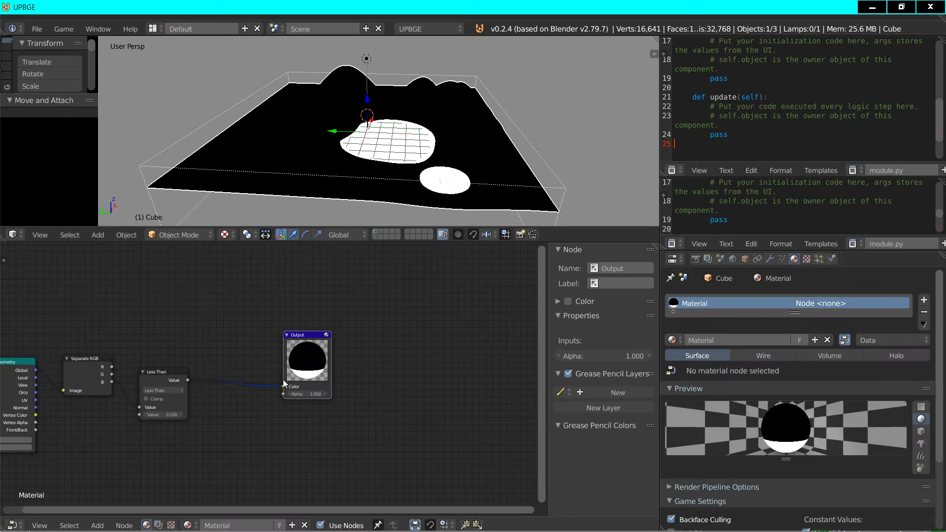
drag(283, 388, 169, 447)
drag(313, 371, 355, 394)
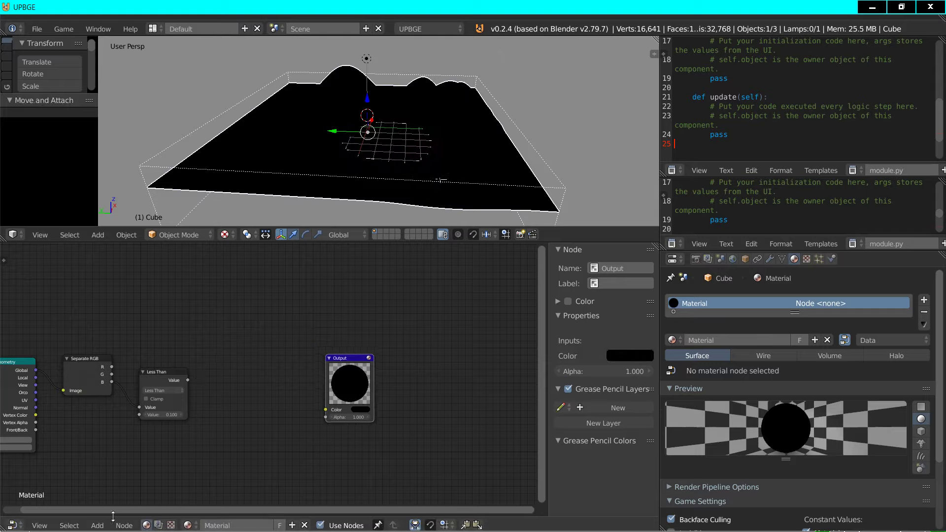
Add a MixRGB node, feed the Less Than value into its Fac, and link its Color to the Output node's Color.
click(97, 525)
mouse_move(119, 474)
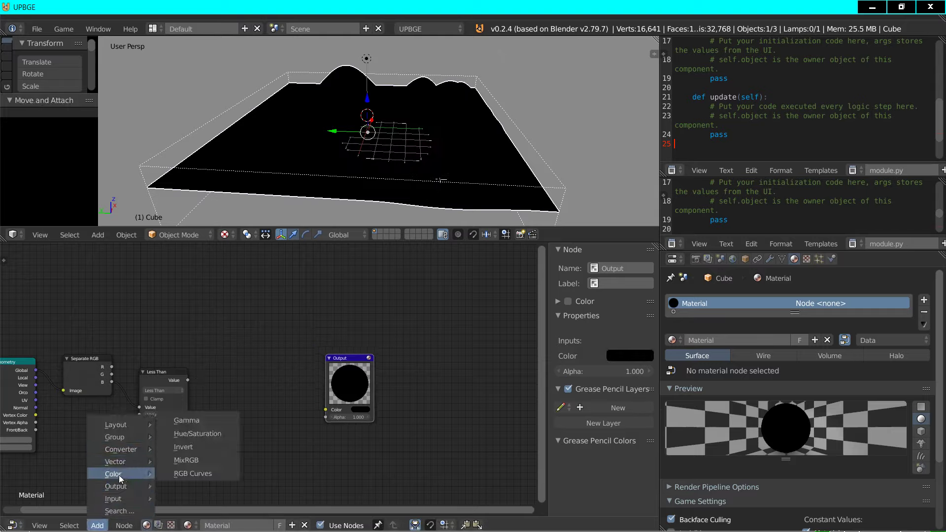
click(196, 461)
click(271, 369)
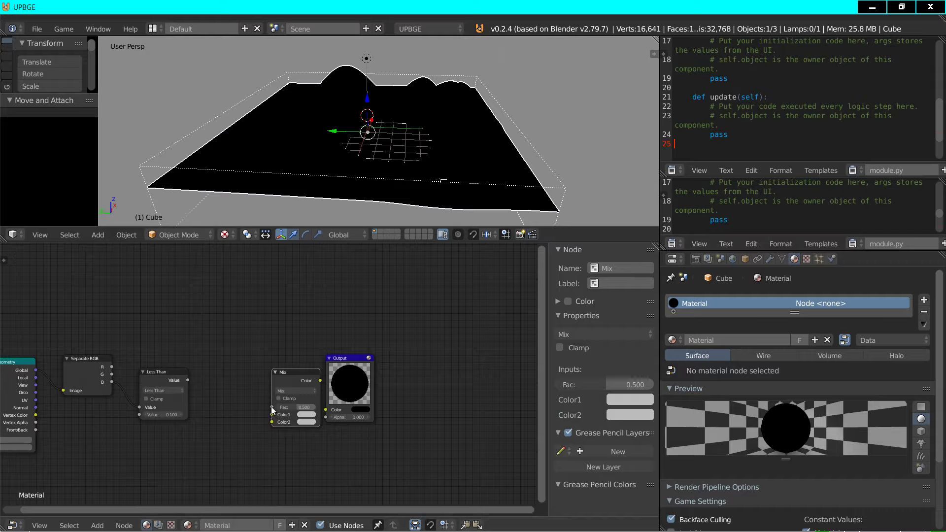
drag(271, 407, 188, 380)
drag(307, 379, 325, 410)
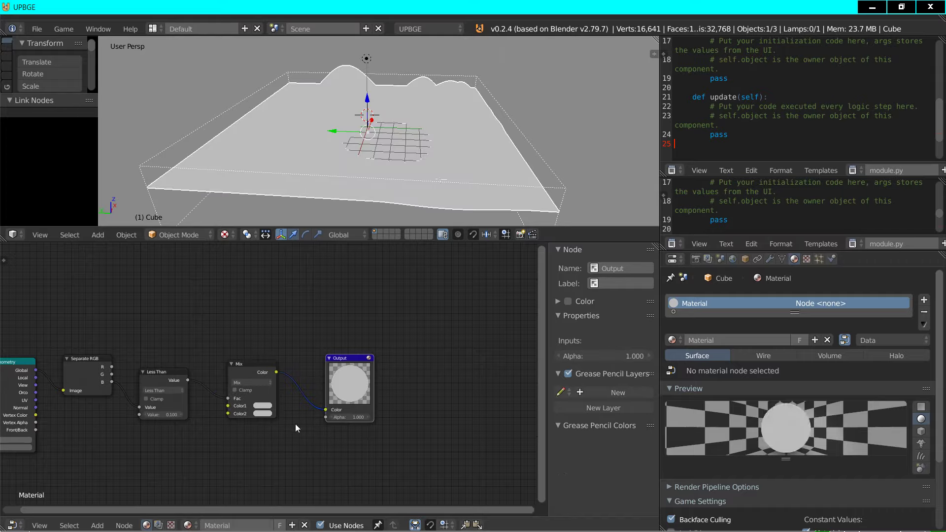
Set the Mix node's Color2 to a deep blue and check the coloured low areas on the terrain.
click(262, 414)
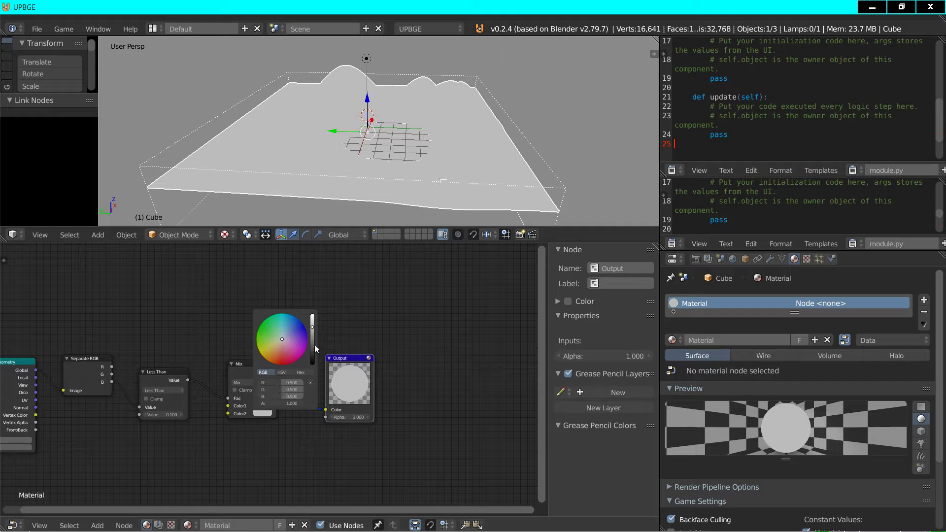
mouse_move(311, 337)
mouse_down()
mouse_move(312, 345)
mouse_move(303, 324)
mouse_up()
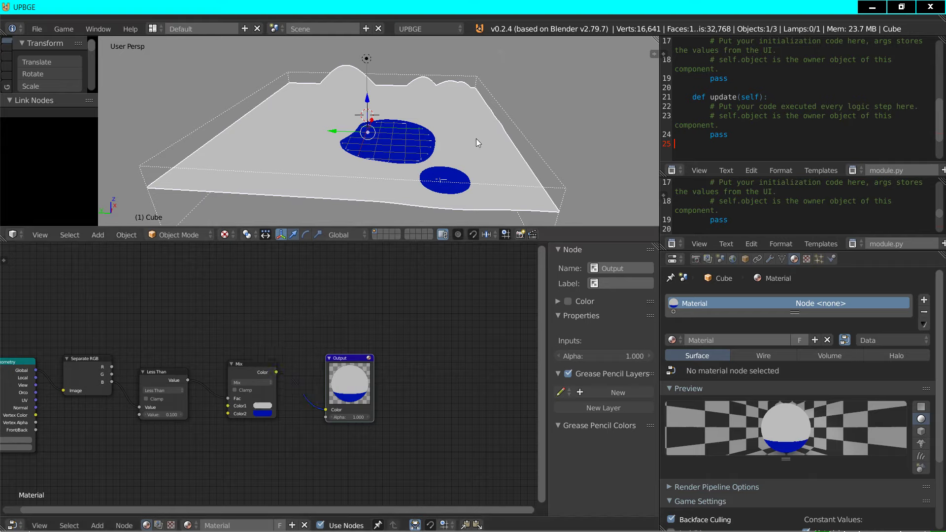
scroll(477, 144, up, 2)
middle_drag(404, 123, 373, 110)
scroll(255, 404, up, 1)
scroll(252, 420, down, 3)
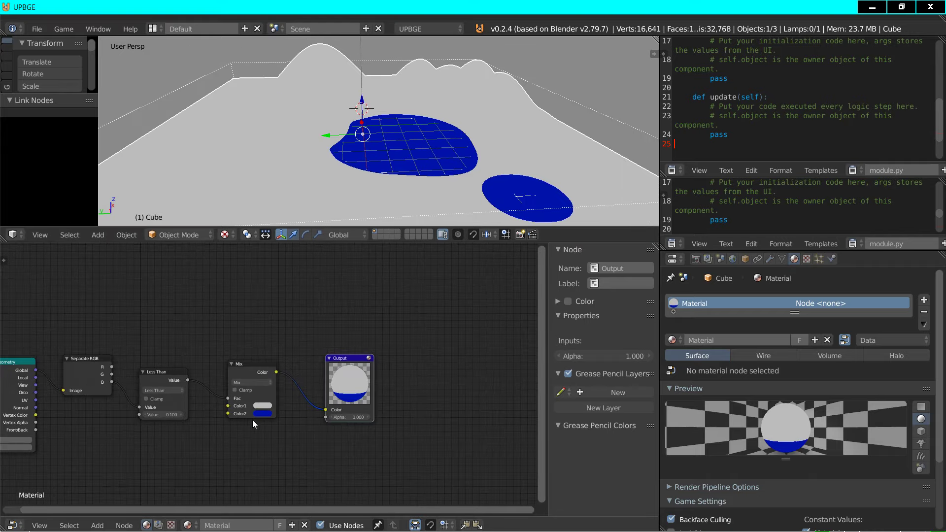
Move the Geometry and Separate RGB nodes farther away from the Less Than node.
middle_drag(307, 409, 432, 409)
drag(175, 392, 93, 397)
middle_drag(246, 407, 172, 412)
drag(165, 380, 105, 368)
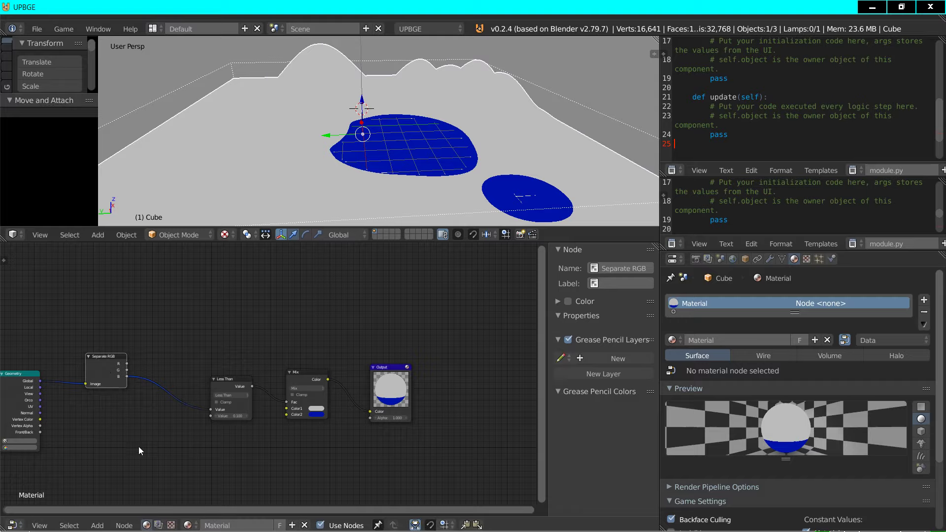
middle_drag(180, 453, 179, 431)
Insert a second MixRGB node on the link between the first Mix node and the Output node.
click(97, 524)
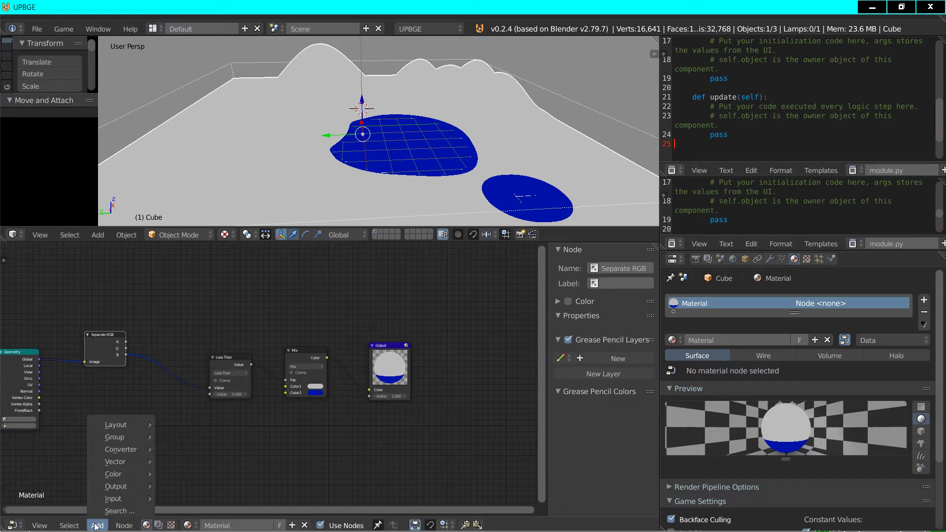
click(102, 511)
key(Escape)
click(98, 525)
mouse_move(130, 478)
click(179, 460)
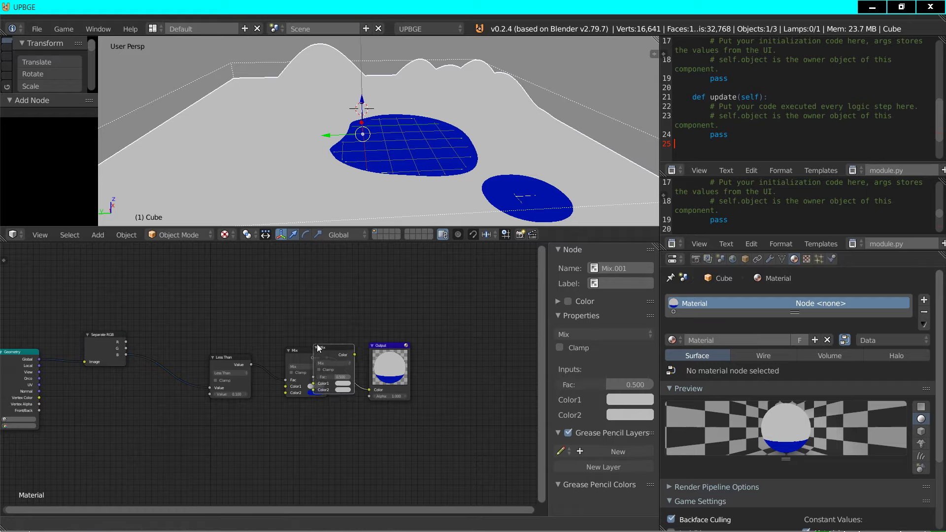
click(343, 336)
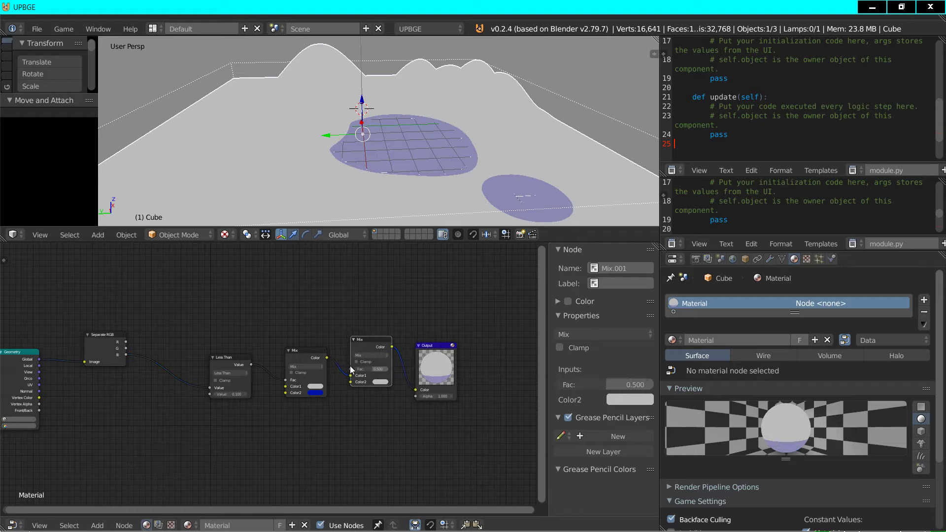
Link Separate RGB's B output to the second Mix node's Fac and reposition that Mix node.
drag(350, 368, 126, 354)
drag(392, 383, 378, 389)
drag(373, 345, 408, 342)
middle_drag(465, 170, 433, 185)
scroll(459, 178, up, 4)
scroll(431, 141, down, 4)
scroll(255, 432, down, 4)
Add a Time input node below the Geometry node.
click(99, 525)
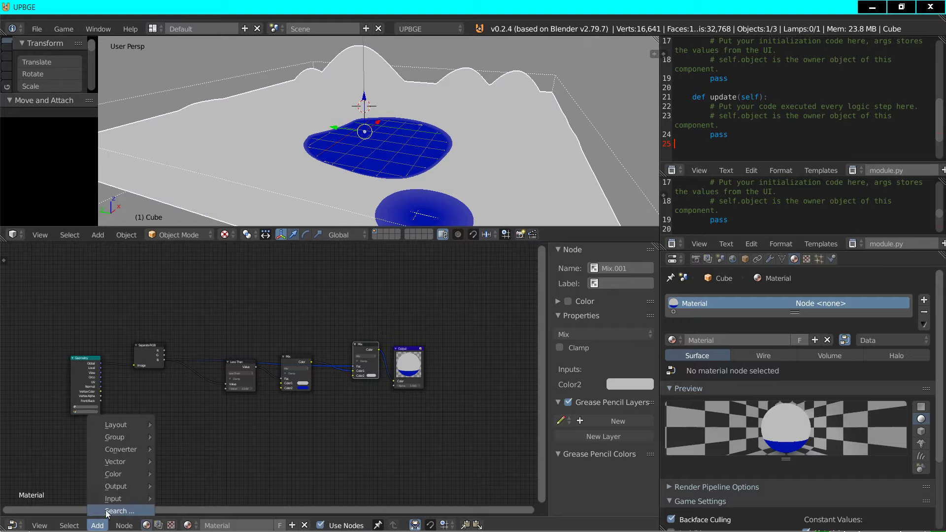
mouse_move(97, 498)
click(187, 489)
click(123, 437)
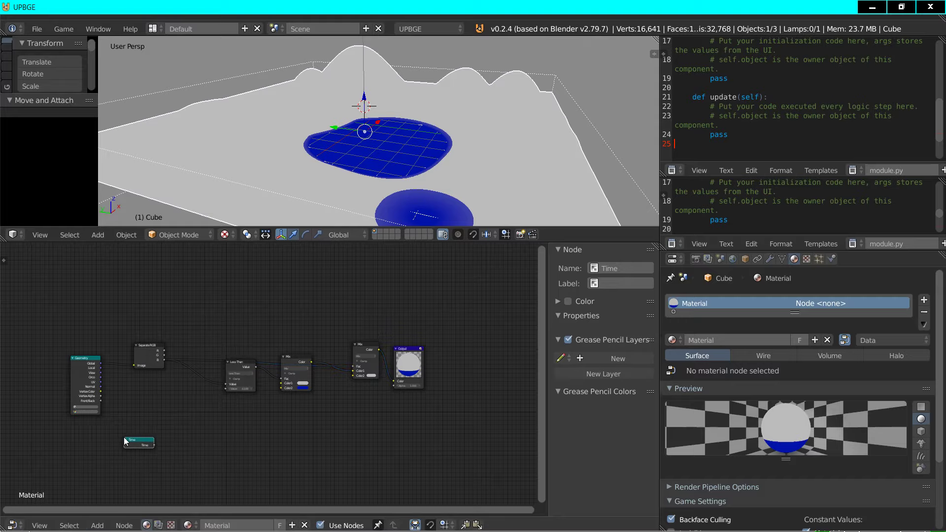
scroll(123, 436, up, 4)
Insert a Math Add node between Separate RGB's B output and Less Than, and link Time to its second value.
click(98, 526)
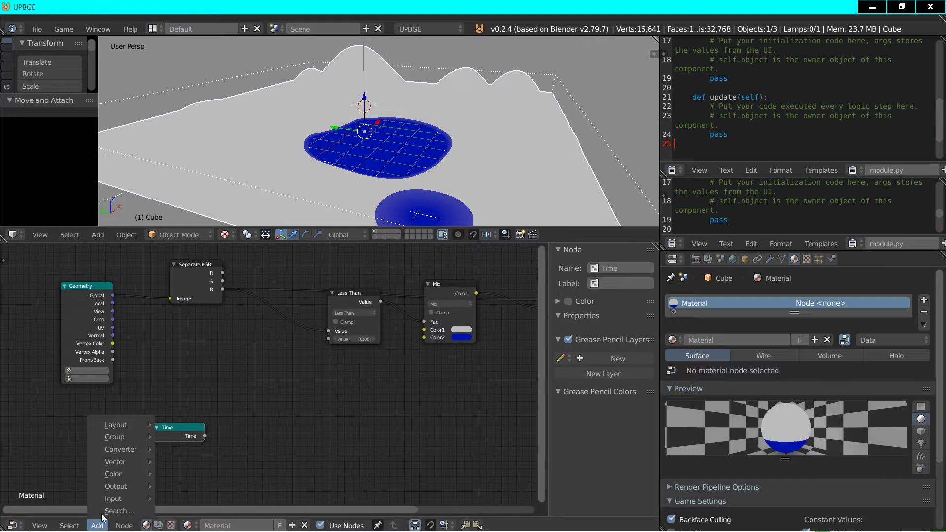
mouse_move(124, 449)
click(190, 381)
click(262, 311)
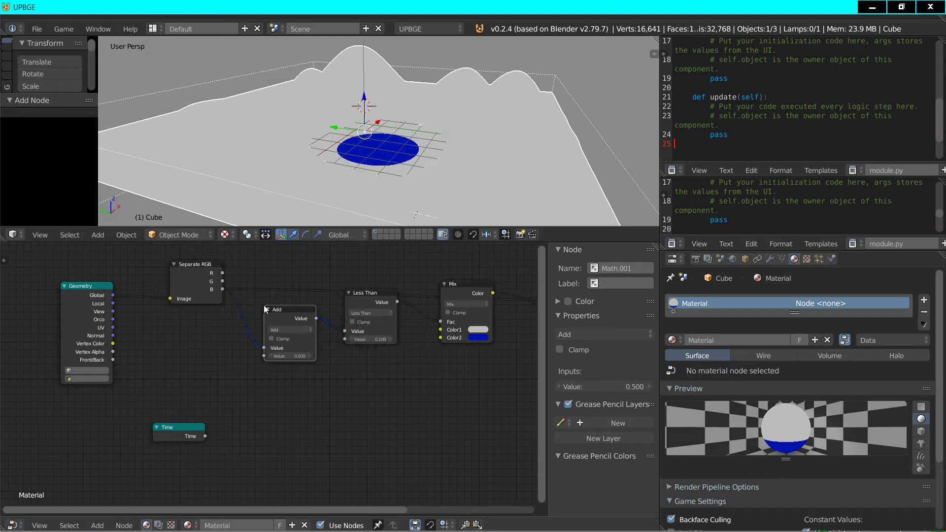
drag(204, 436, 74, 430)
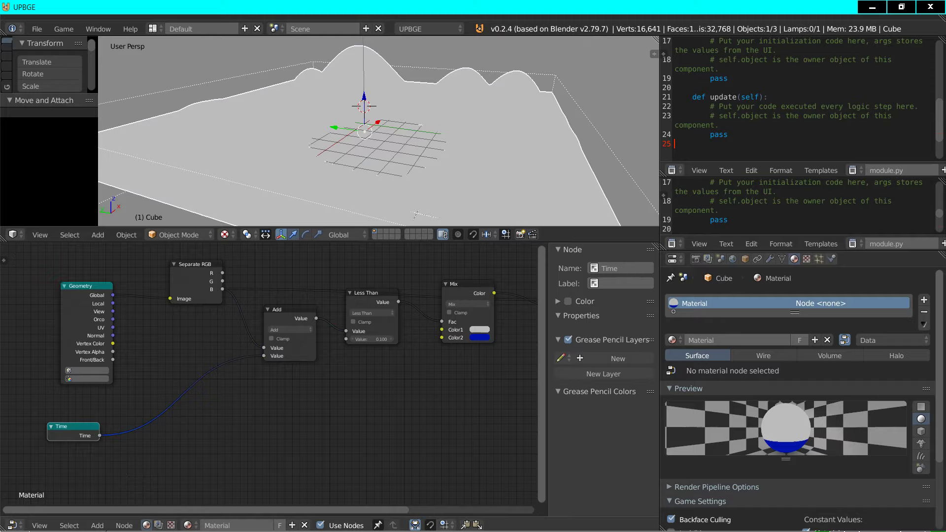
Insert a Math node set to Sine on the link between the Time and Add nodes.
click(97, 525)
click(173, 383)
click(161, 410)
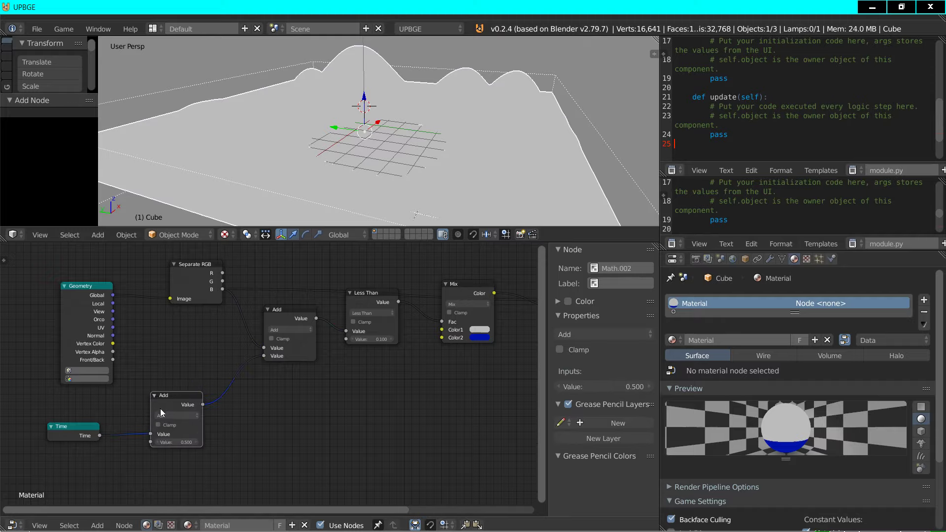
click(169, 414)
click(167, 375)
drag(177, 402, 152, 407)
Duplicate the Sine node onto the link before Add and set the copy to Multiply with value 0.05.
key(shift+d)
click(221, 415)
click(232, 403)
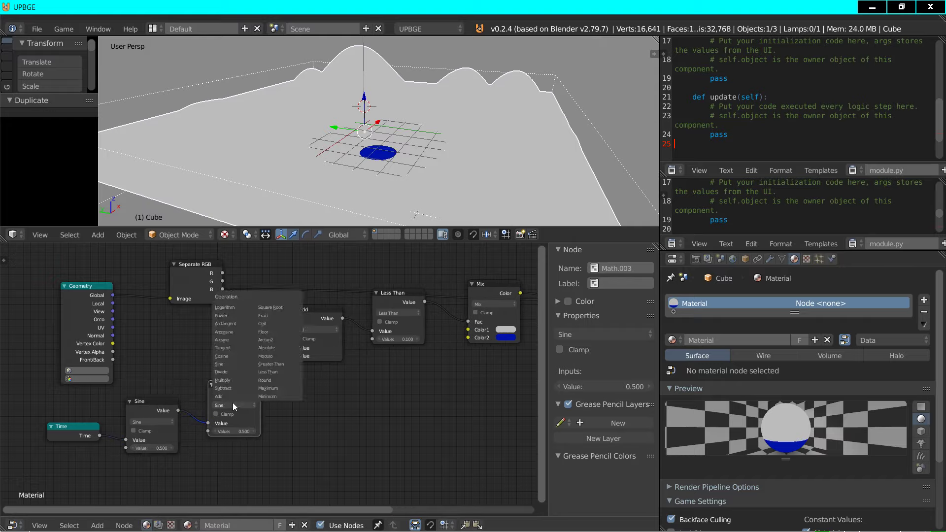
click(232, 380)
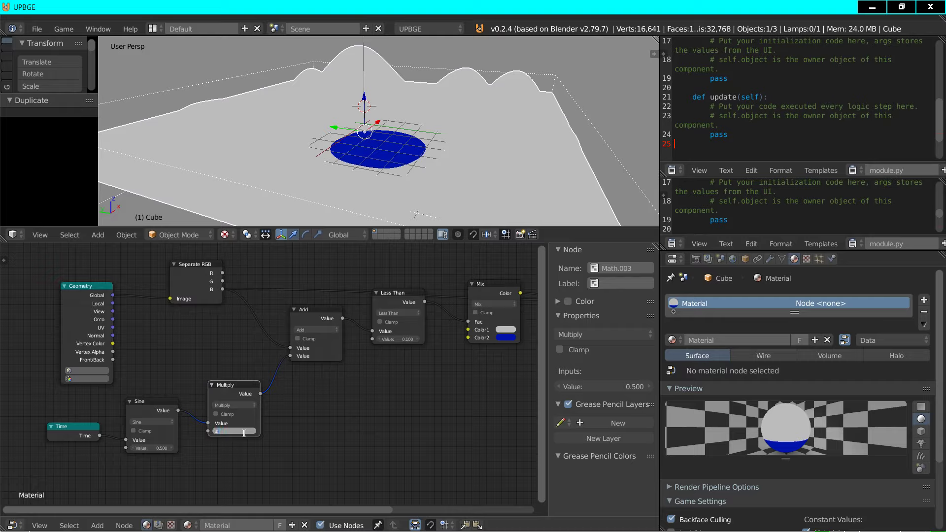
text(0.05)
key(Return)
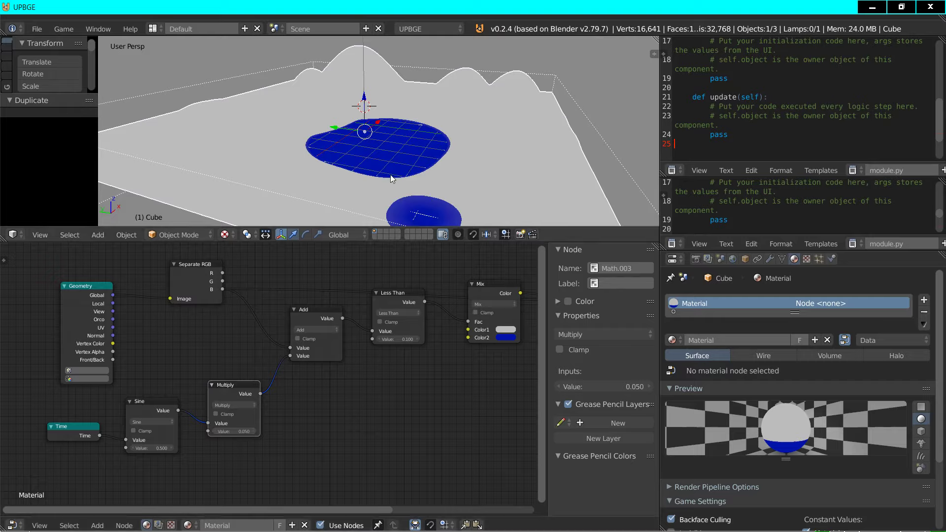
Test the water animation in the game engine and set the Multiply node's value to 0.025.
key(p)
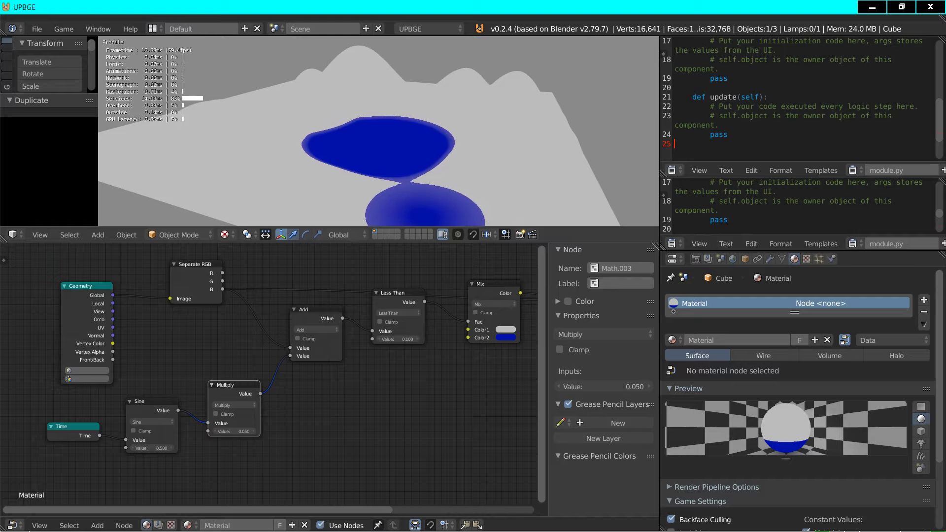
key(Escape)
scroll(247, 424, up, 4)
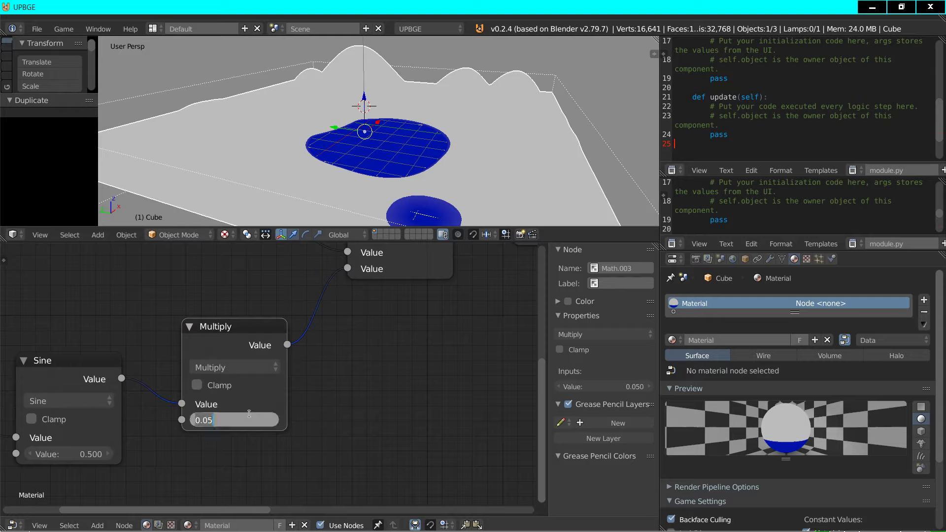
text(5)
key(Return)
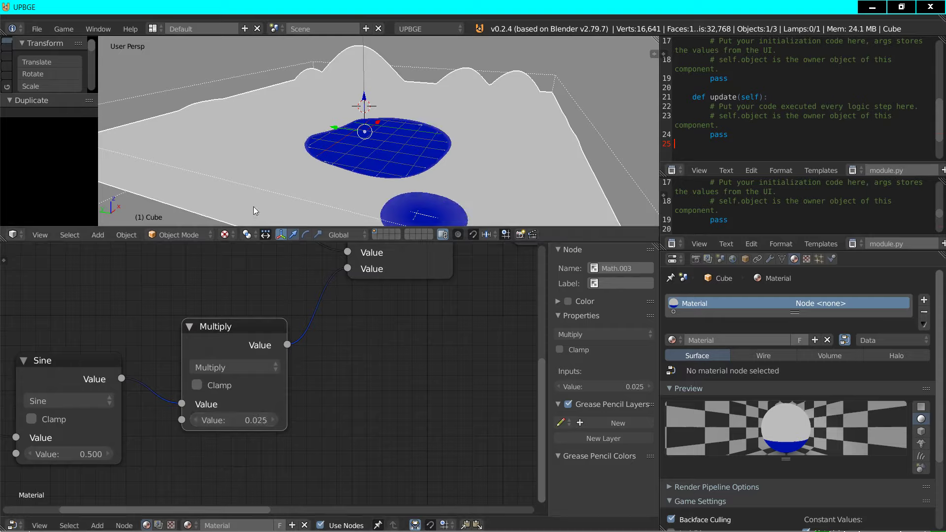
Run the game again to examine the water animation over the whole terrain, and stop it.
scroll(254, 206, down, 2)
key(p)
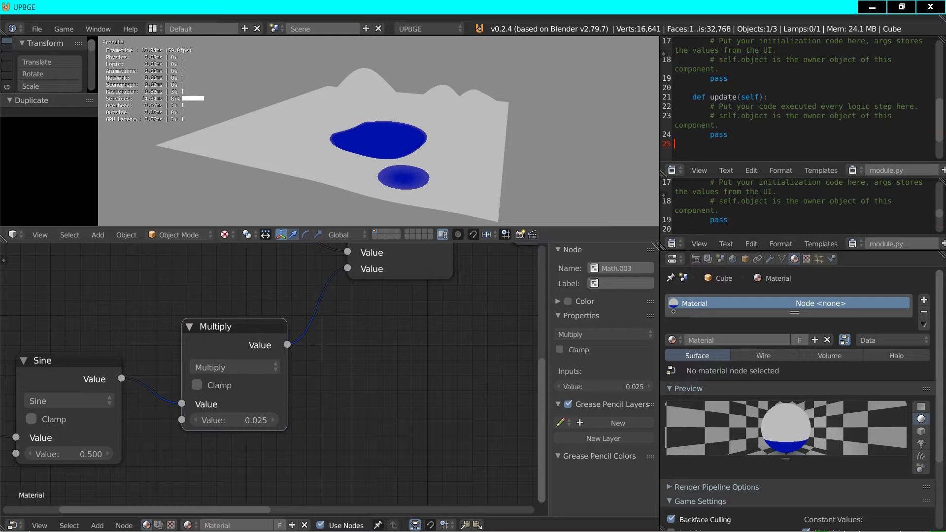
key(Escape)
In Edit Mode, lower the faces selected around the small pool about 0.246 along Z with proportional editing, and return to Object Mode.
key(Tab)
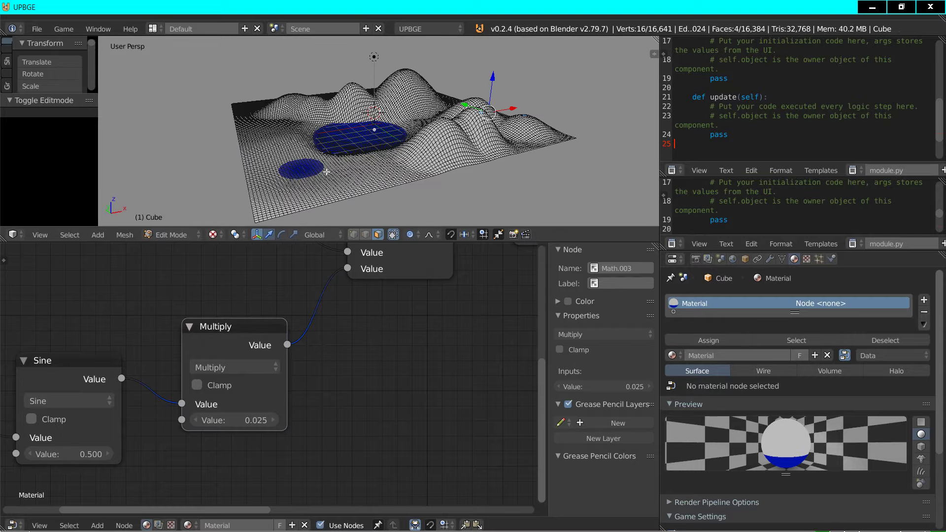
shift+right_click(275, 173)
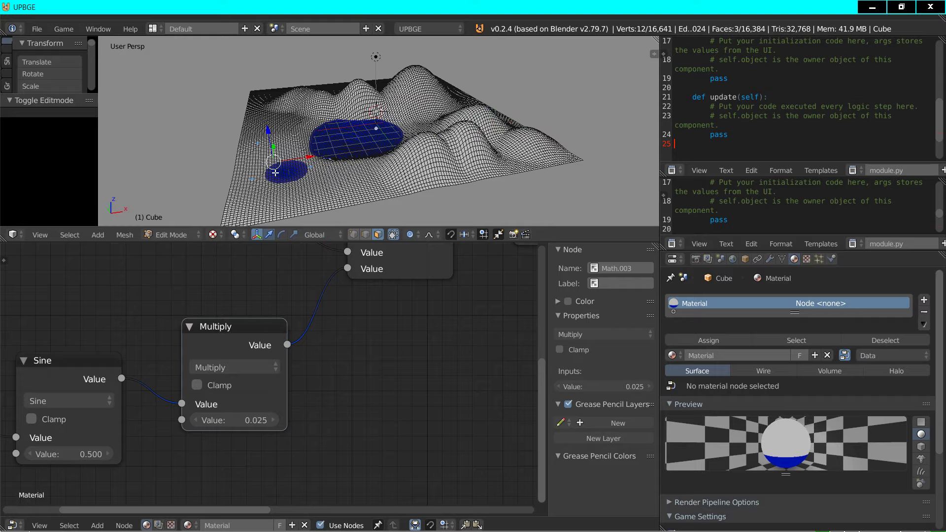
key(g)
key(z)
click(238, 180)
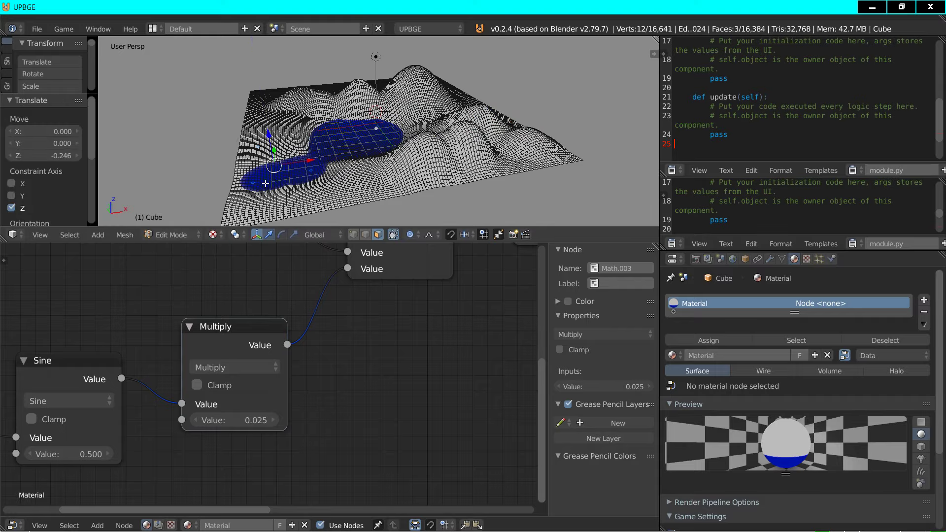
key(Tab)
middle_drag(277, 188, 347, 185)
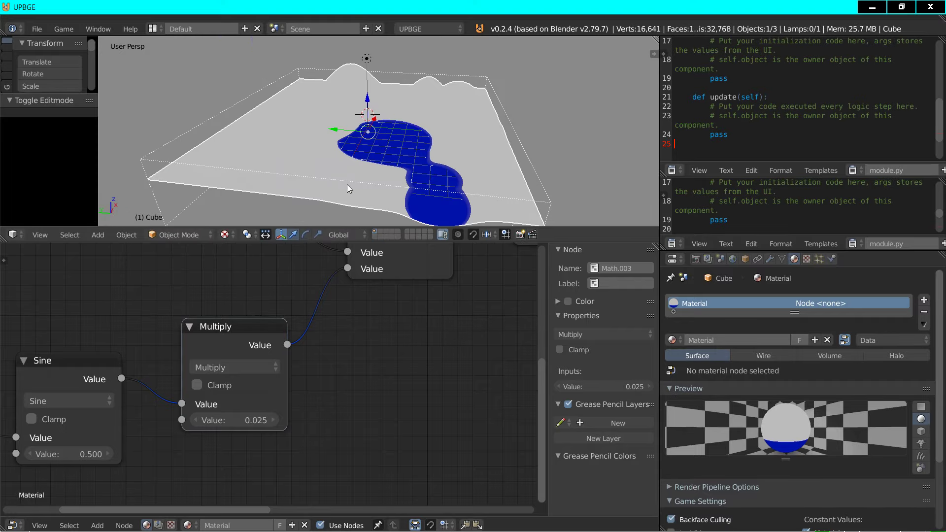
Run and stop the game to examine the animated water on the reshaped terrain.
key(p)
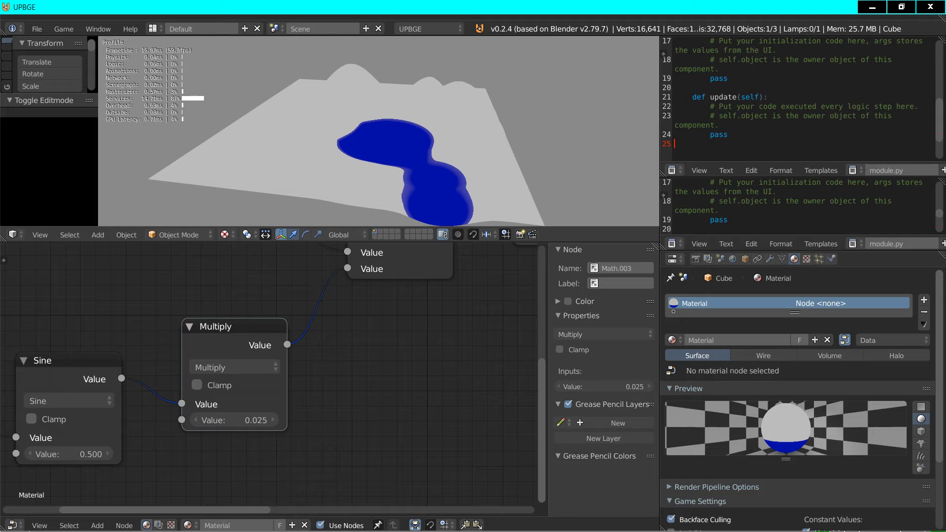
key(Escape)
middle_drag(386, 173, 345, 177)
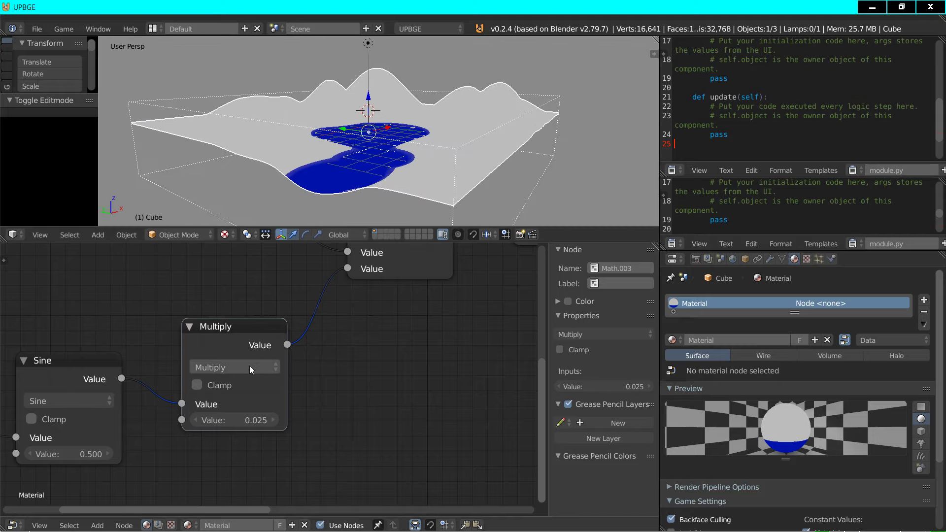
Add a Texture input node below the Less Than and first Mix nodes.
scroll(250, 366, down, 2)
scroll(295, 365, down, 4)
middle_drag(344, 343, 158, 395)
scroll(296, 380, down, 3)
middle_drag(405, 356, 345, 383)
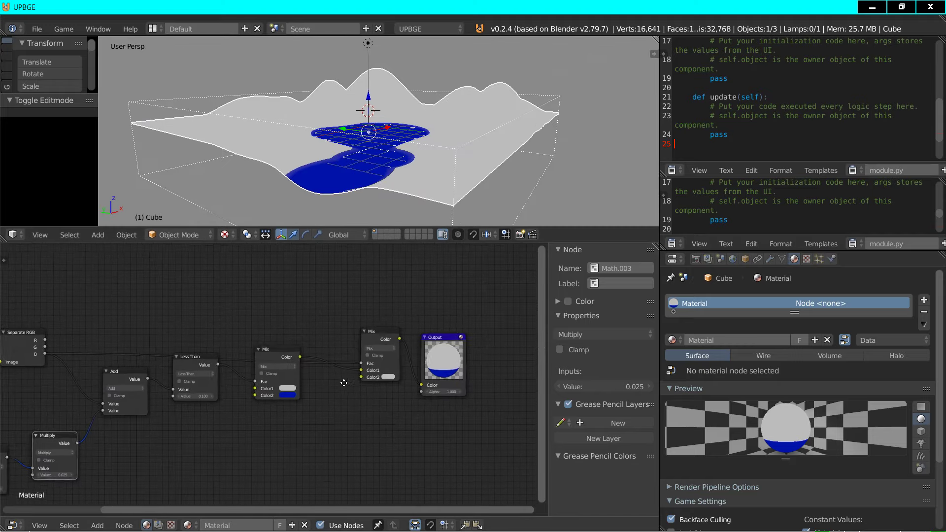
scroll(215, 387, up, 1)
scroll(215, 391, up, 3)
ctrl+scroll(280, 395, down, 3)
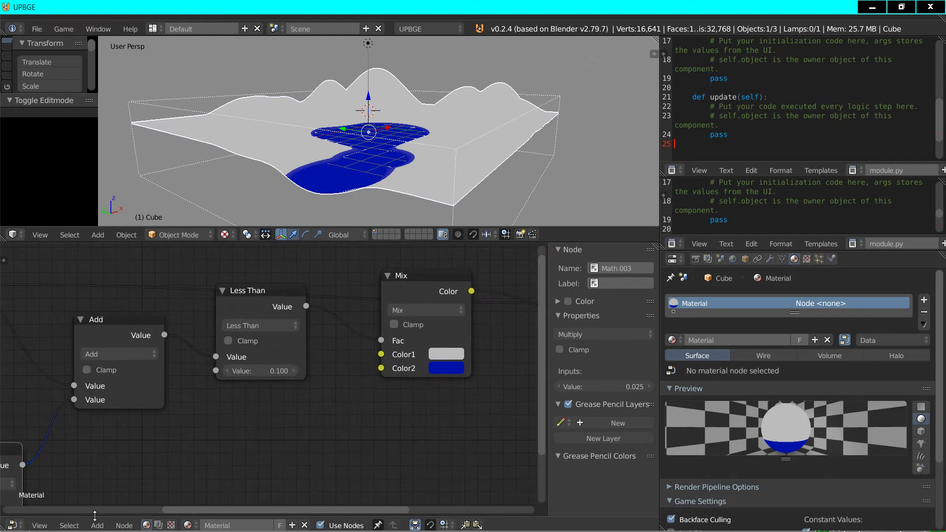
click(98, 524)
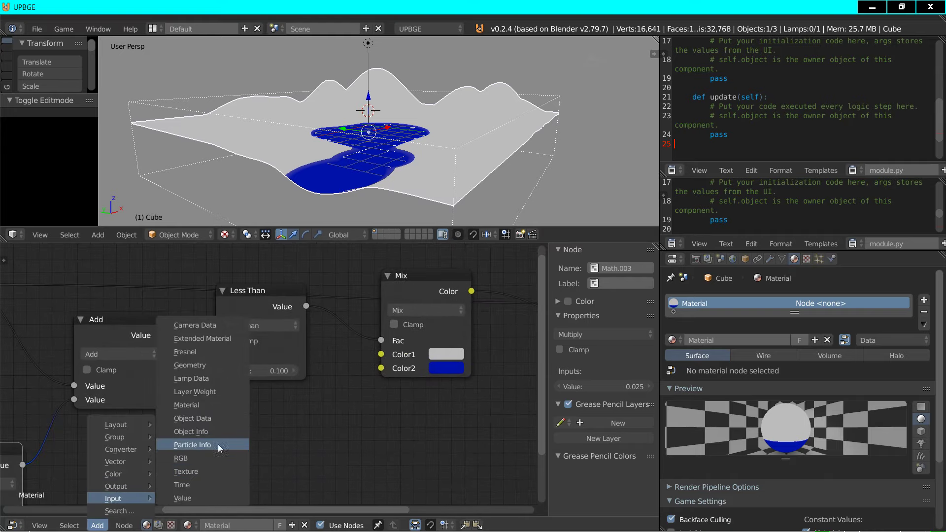
mouse_move(136, 495)
click(186, 472)
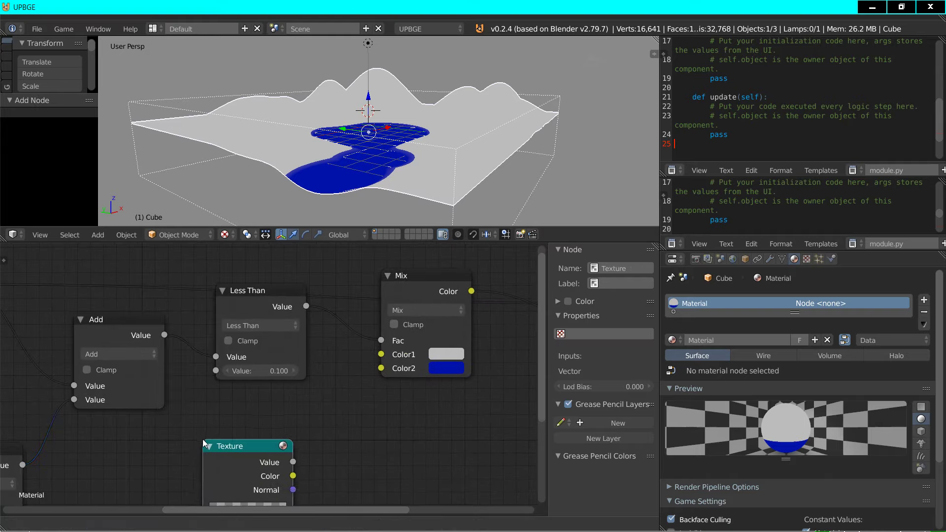
click(323, 453)
Link the Texture node's Color output to the blue Mix node's Color1 input and open the material's texture settings.
middle_drag(323, 452, 297, 400)
scroll(297, 400, down, 3)
drag(294, 412, 354, 321)
middle_drag(261, 472, 273, 395)
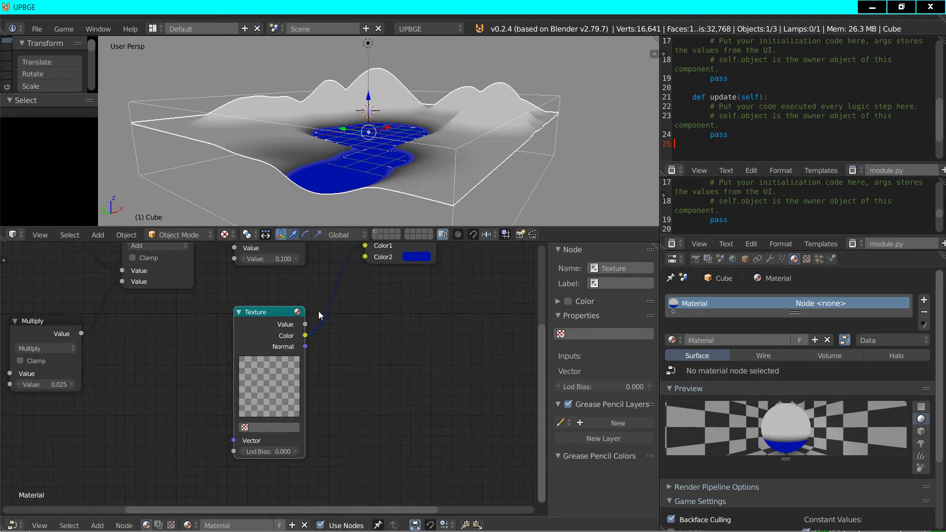
click(806, 260)
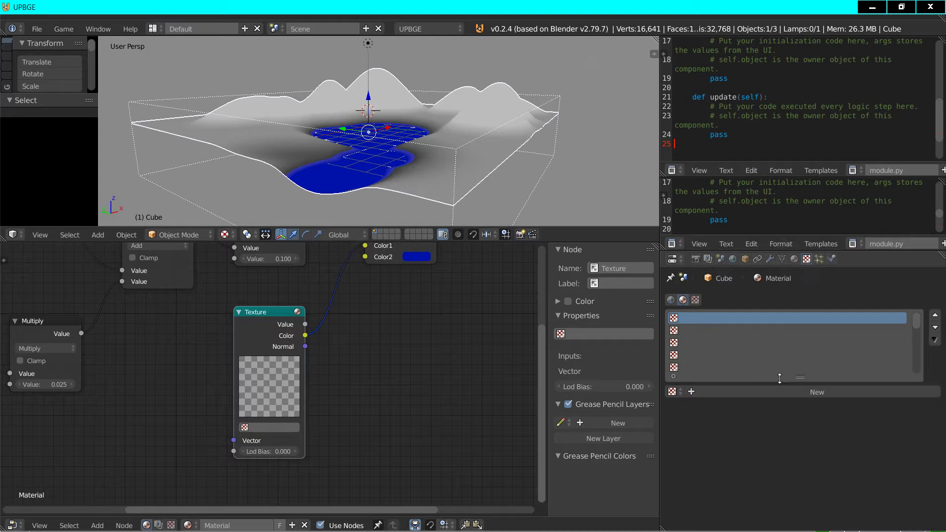
Return to the material settings, switch the render engine to Cycles Render, and delete the Texture node.
click(794, 259)
click(436, 27)
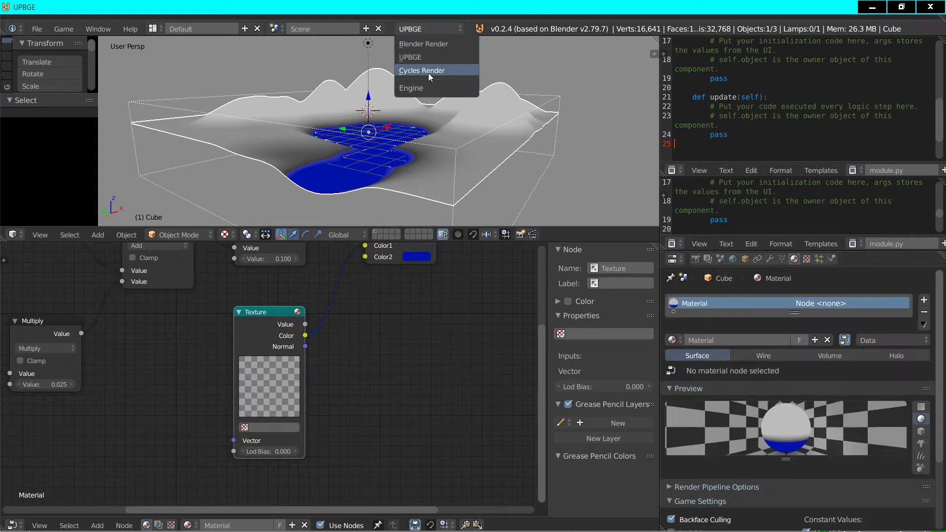
click(428, 72)
key(x)
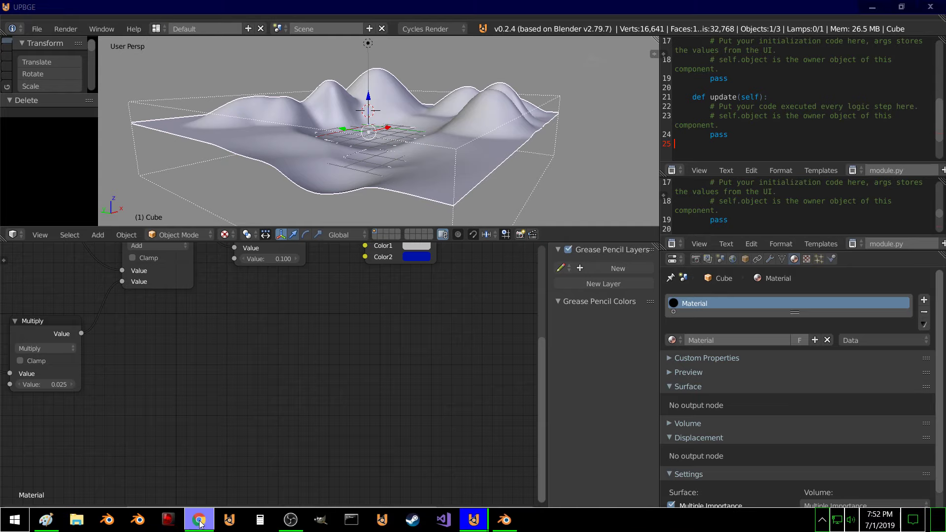
right_click(199, 520)
click(204, 492)
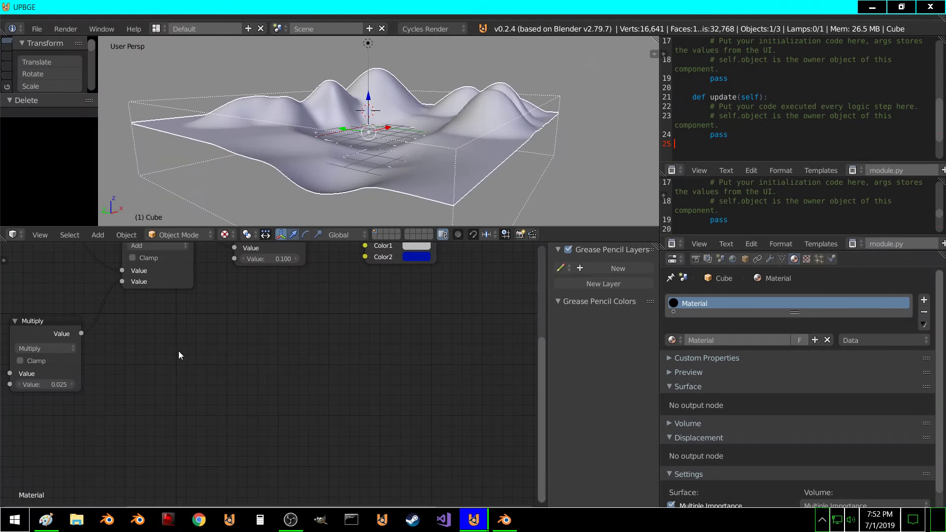
Add an Image Texture node below the Less Than node and switch the render engine back to UPBGE.
click(97, 524)
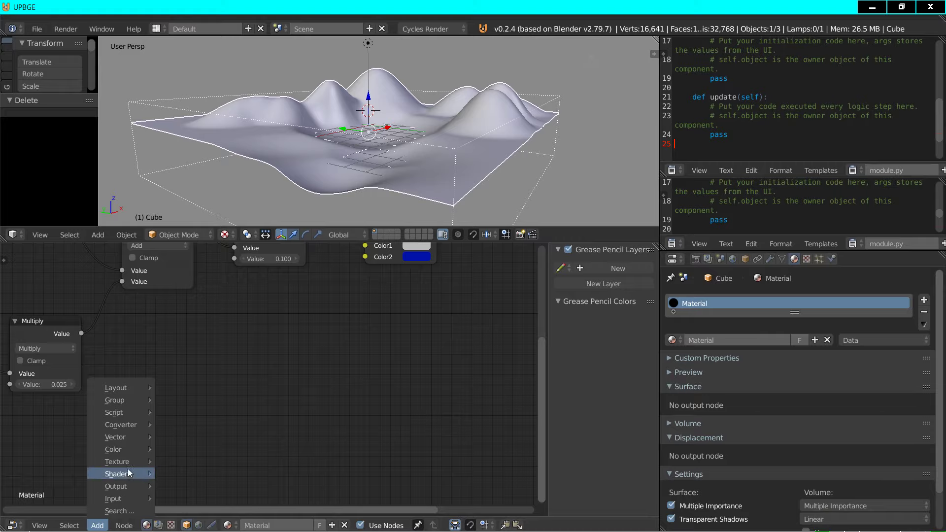
mouse_move(129, 462)
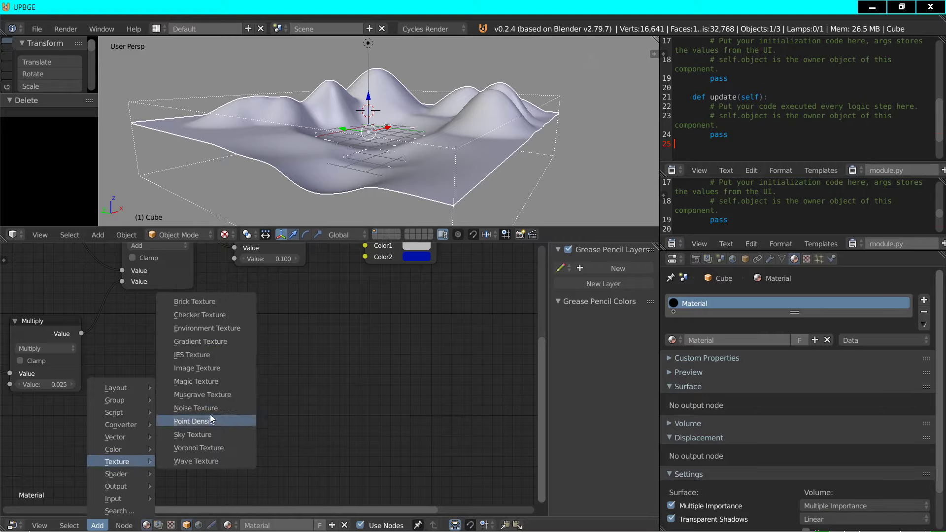
click(210, 368)
click(210, 368)
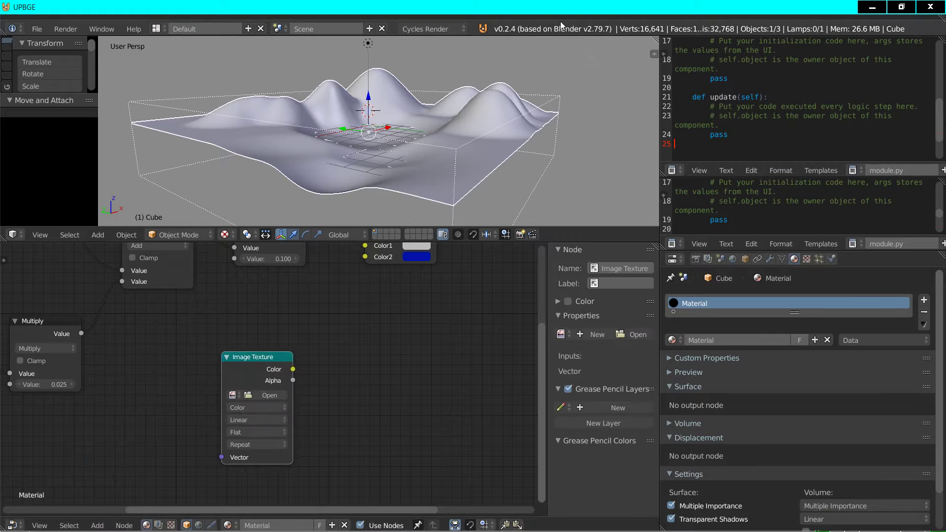
click(429, 29)
click(428, 58)
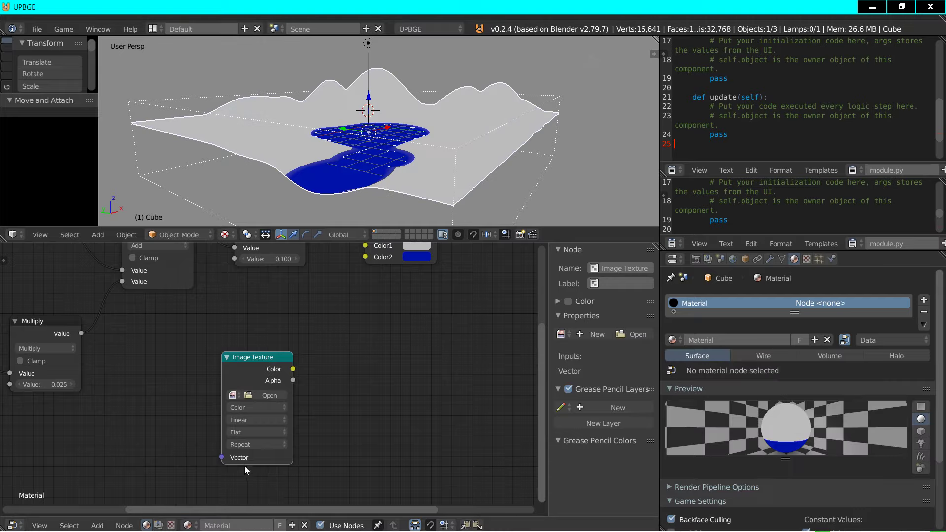
Load dirt_cco.jpg from the Downloads folder into the Image Texture node.
click(258, 395)
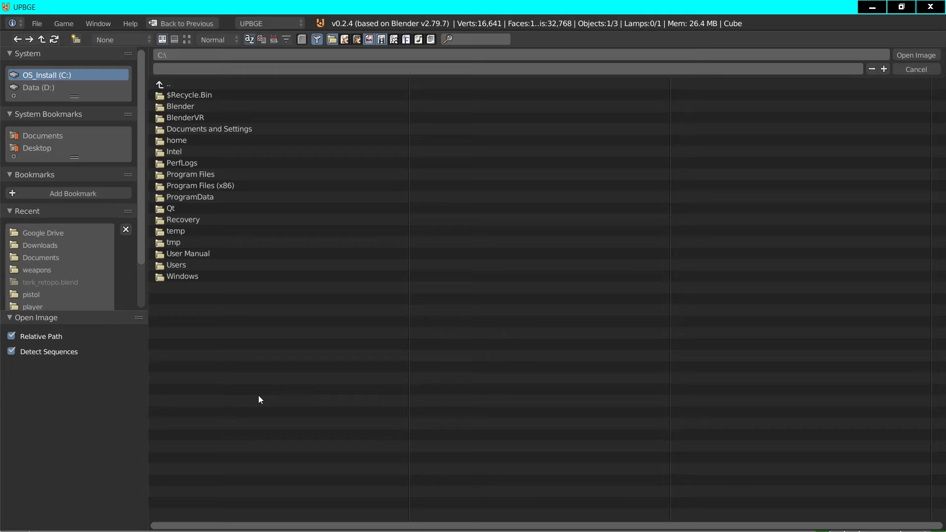
click(34, 261)
drag(244, 528, 385, 524)
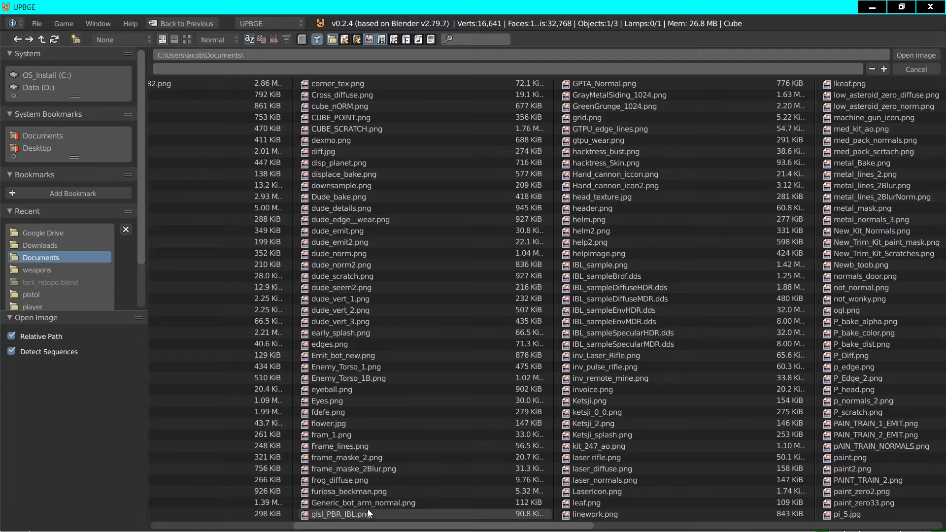
click(40, 245)
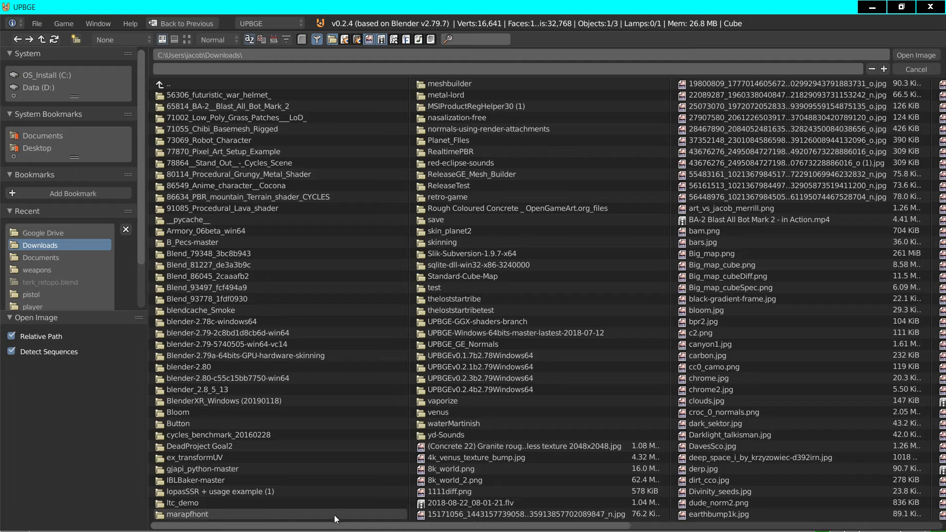
click(709, 481)
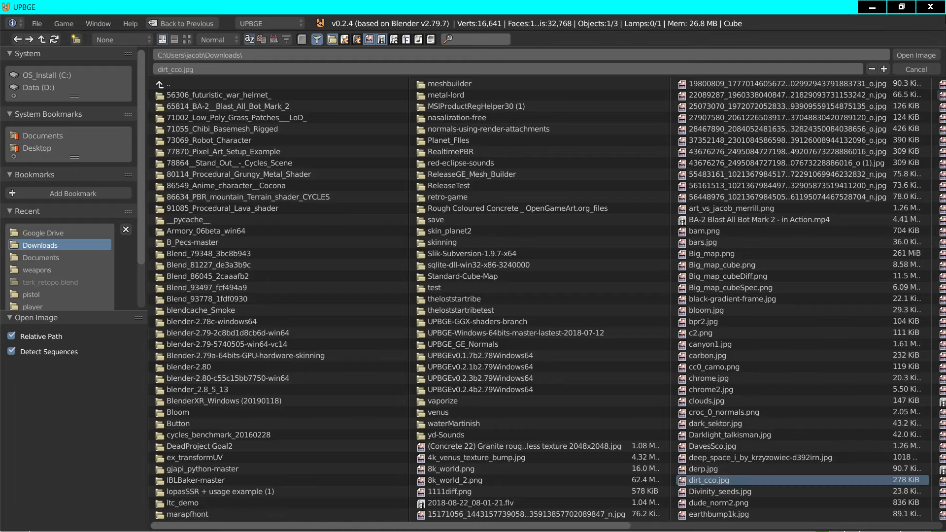
click(901, 59)
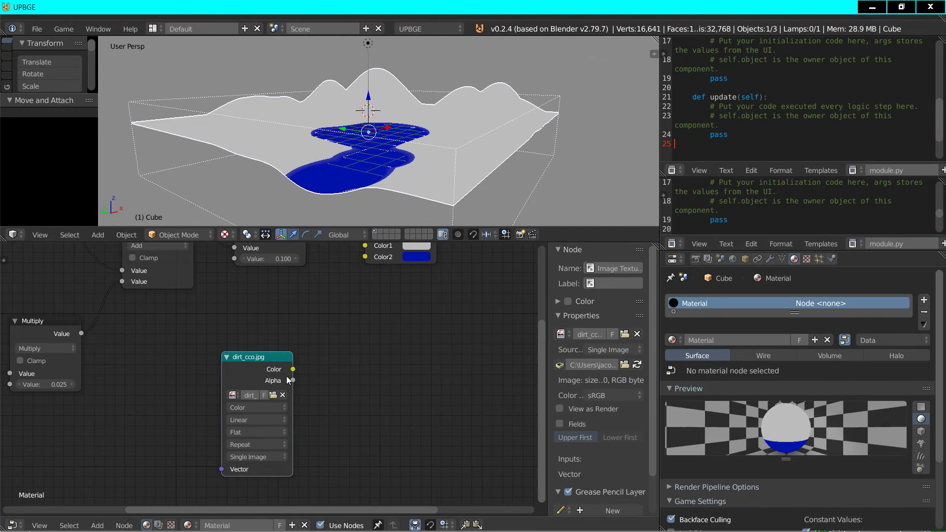
Link the dirt_cco.jpg node's Color output to the blue Mix node's Color1 input and the Geometry node's Global output to its Vector input.
drag(297, 364, 368, 247)
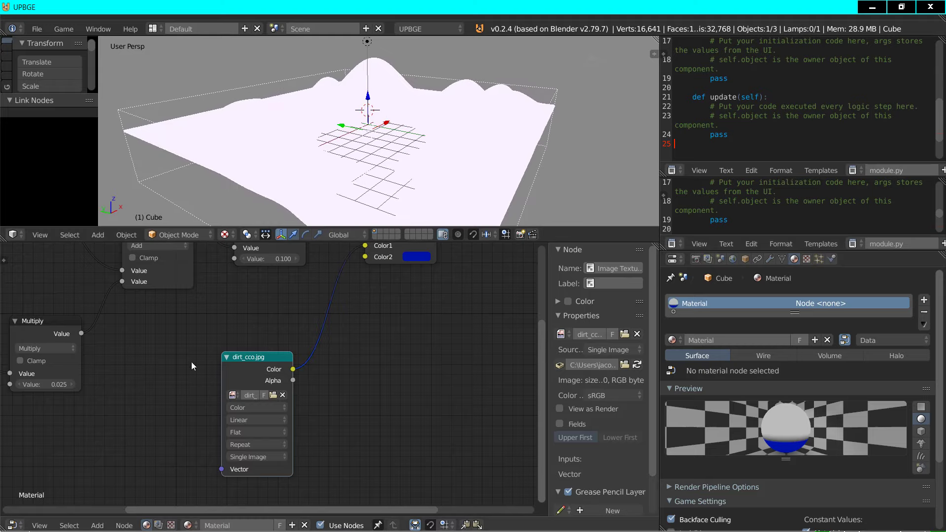
middle_drag(206, 380, 430, 393)
scroll(375, 431, down, 6)
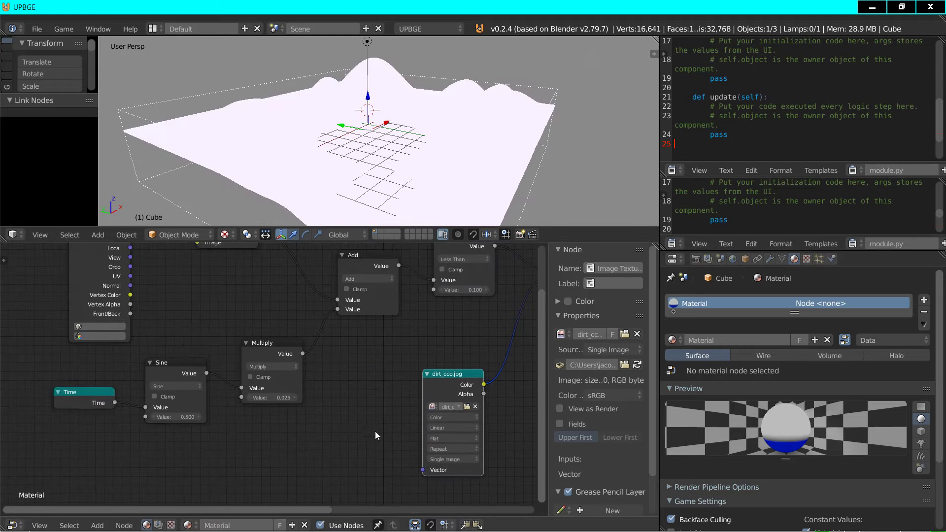
scroll(364, 366, down, 1)
drag(374, 466, 174, 316)
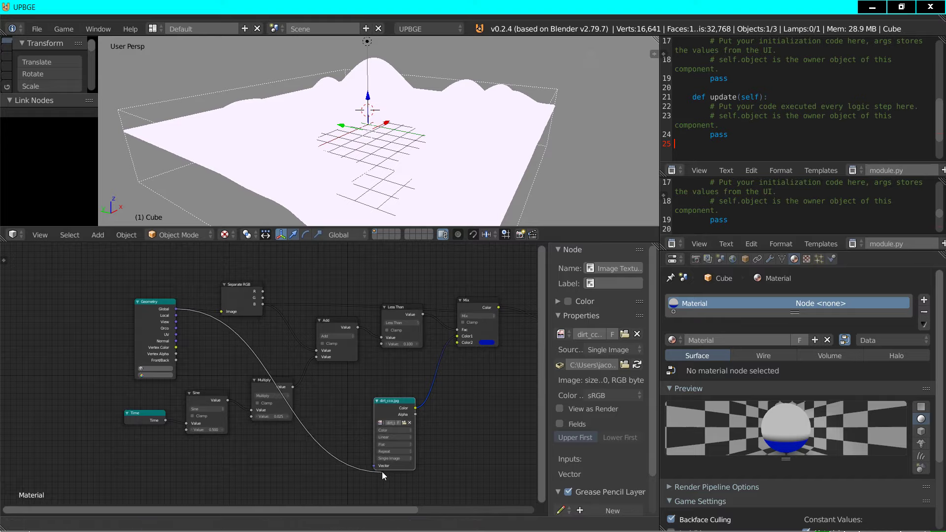
drag(378, 467, 377, 467)
Duplicate the dirt_cco.jpg node and link the copy's Color output to the last Mix node's Color2 input.
middle_drag(365, 458, 325, 429)
scroll(325, 429, up, 1)
mouse_move(473, 163)
middle_down()
mouse_move(398, 167)
mouse_move(366, 214)
middle_up()
scroll(359, 173, up, 8)
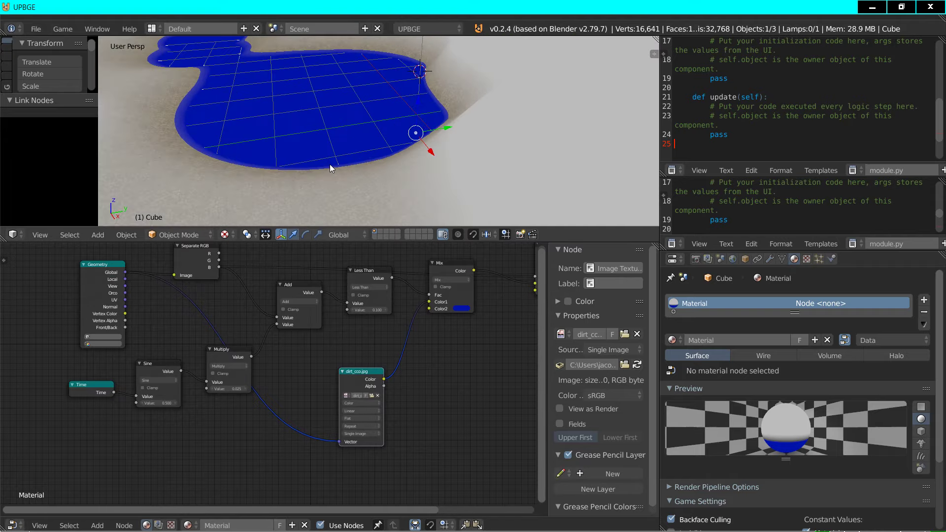
middle_drag(338, 185, 366, 170)
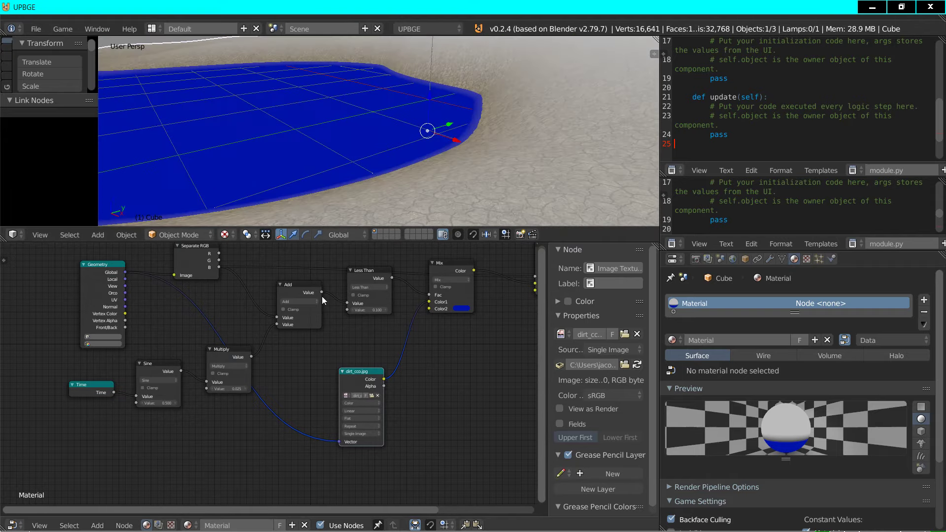
scroll(280, 378, down, 1)
middle_drag(289, 409, 150, 422)
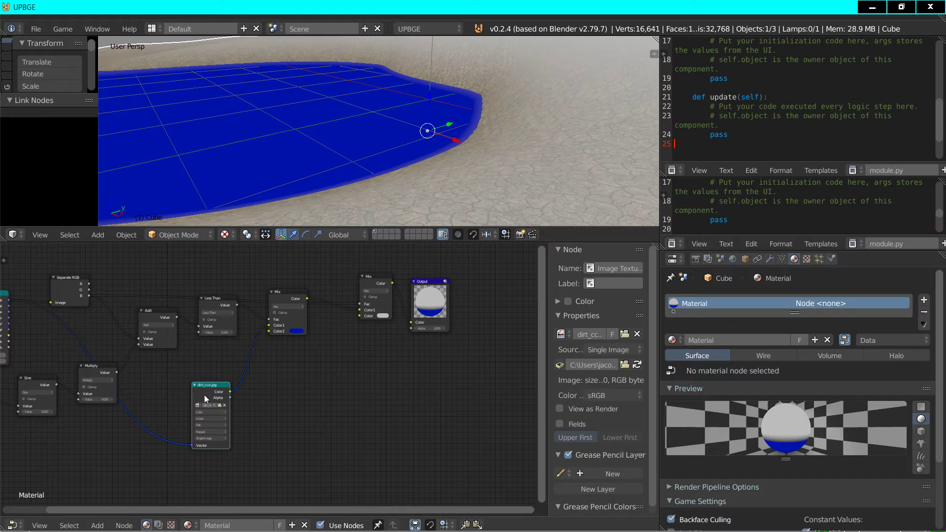
click(204, 395)
key(shift+d)
click(287, 445)
drag(297, 435, 362, 315)
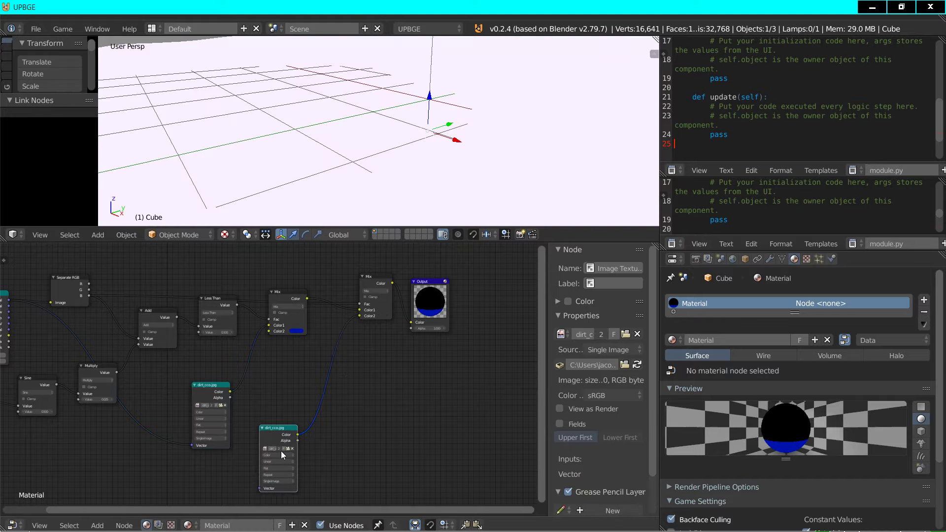
Add a reroute point on the first dirt node's Vector link and connect the duplicate's Vector input to the same Geometry coordinates.
middle_drag(212, 472, 244, 466)
shift+drag(202, 422, 297, 483)
scroll(315, 421, up, 2)
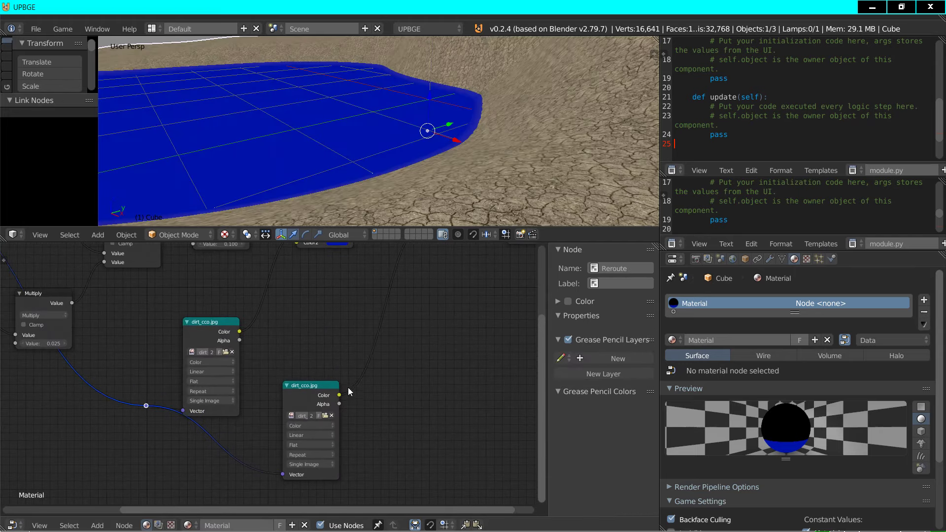
Replace the duplicated image node's picture with grass3.png from the Downloads folder.
scroll(401, 148, down, 4)
middle_drag(402, 147, 424, 167)
scroll(425, 166, up, 4)
scroll(382, 314, up, 7)
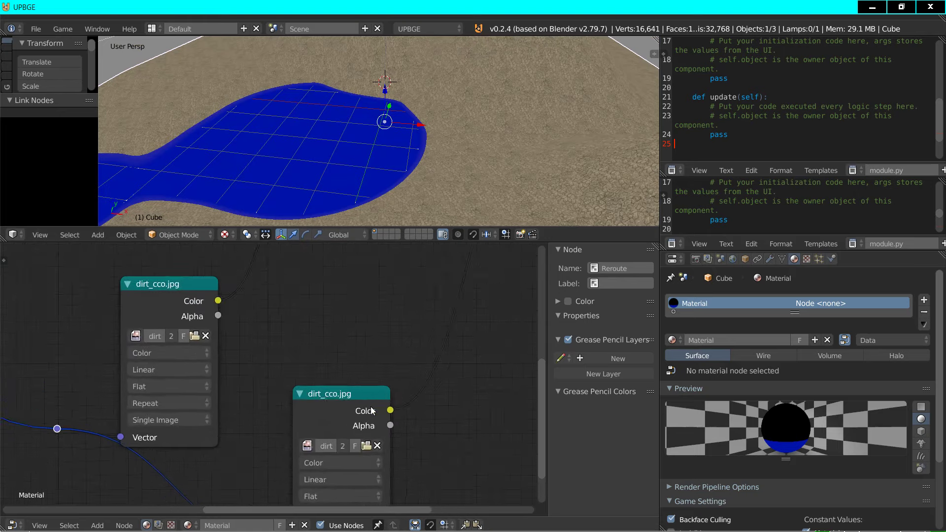
scroll(372, 411, down, 1)
click(332, 418)
click(369, 440)
click(357, 443)
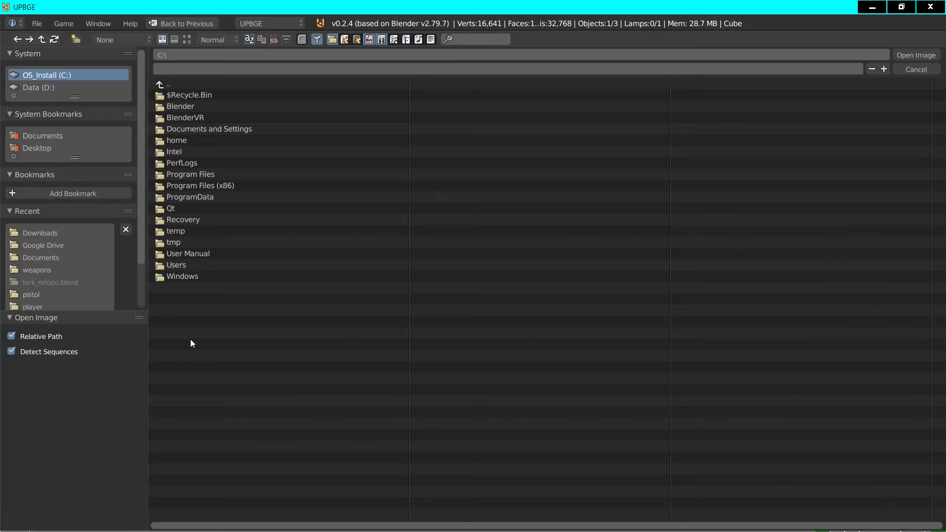
click(49, 257)
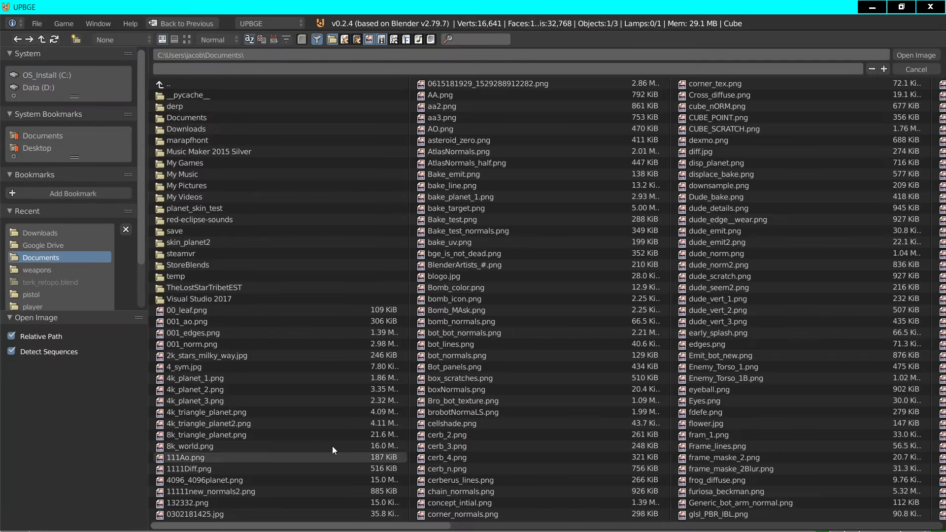
click(43, 269)
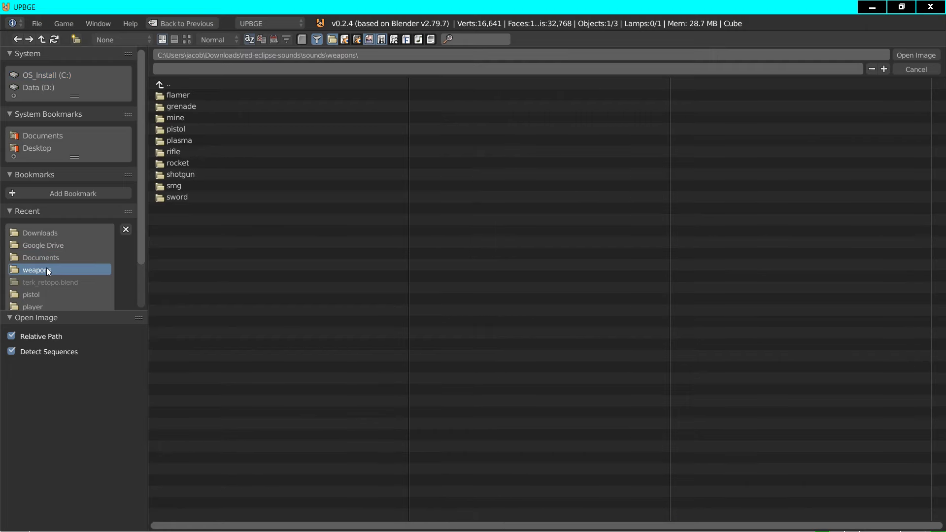
click(49, 233)
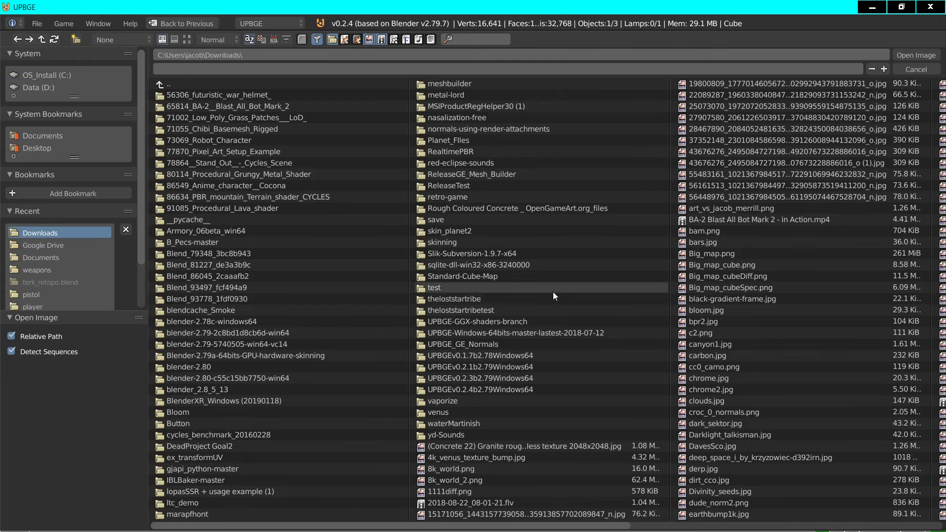
drag(334, 526, 539, 525)
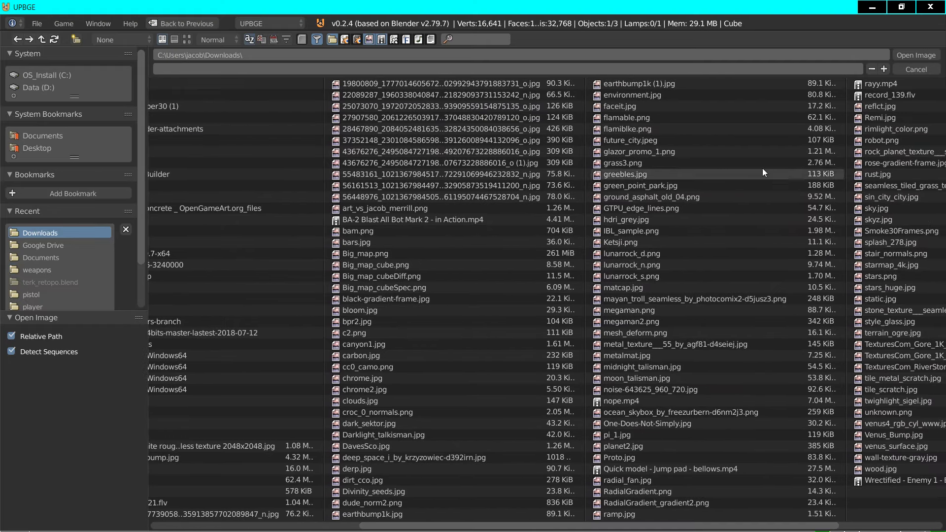
double_click(685, 164)
Examine how the grass and dirt textures blend on the terrain around the water.
middle_drag(363, 208, 397, 204)
scroll(412, 146, up, 4)
scroll(417, 117, down, 4)
scroll(160, 396, down, 5)
scroll(160, 396, down, 7)
middle_drag(205, 357, 209, 386)
Move the two Mix nodes farther from the Less Than node to make room in the network.
drag(336, 315, 398, 314)
scroll(266, 384, up, 7)
middle_drag(261, 384, 335, 404)
scroll(335, 404, up, 2)
middle_drag(200, 347, 266, 372)
scroll(267, 372, up, 1)
middle_drag(228, 371, 250, 395)
scroll(356, 399, down, 1)
scroll(253, 388, up, 2)
scroll(283, 386, down, 3)
drag(309, 309, 356, 298)
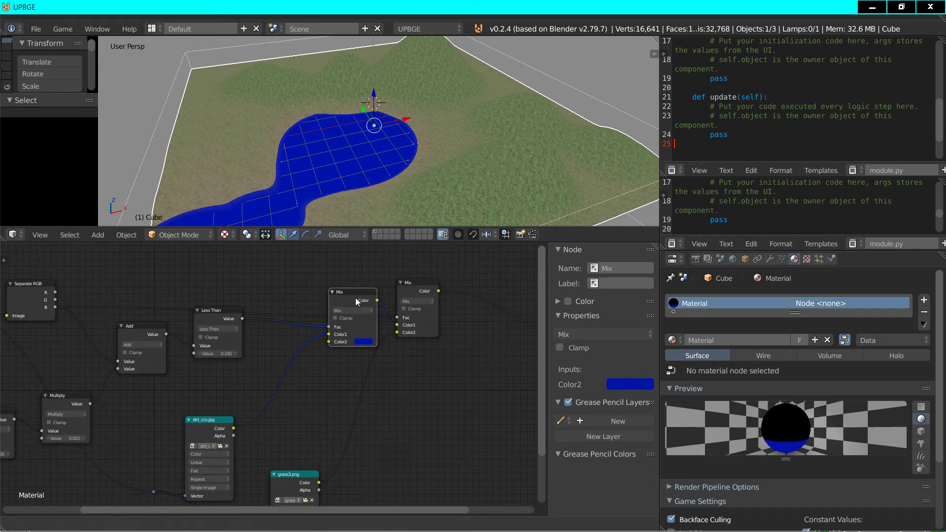
Rewire the Mix nodes so one blends dirt_cco.jpg and grass3.png into the blue Mix's Color1, and link the blue Mix to the Output node.
drag(397, 326, 375, 266)
middle_drag(379, 298, 274, 299)
drag(272, 301, 473, 337)
drag(311, 284, 257, 359)
drag(250, 293, 314, 272)
drag(287, 316, 240, 399)
drag(279, 365, 286, 316)
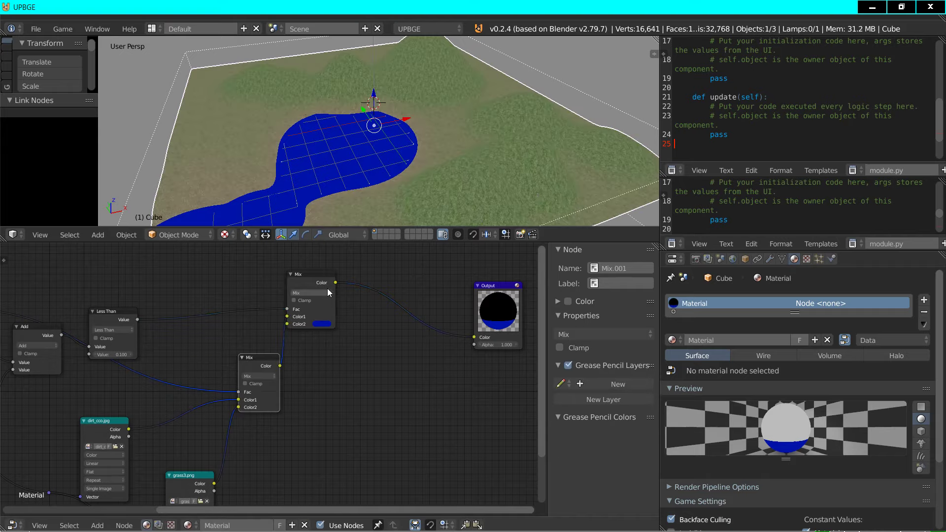
Rearrange the ground Mix, blue Mix and Output nodes to leave a gap between the two Mix nodes.
drag(327, 289, 385, 334)
middle_drag(274, 372, 351, 357)
drag(329, 350, 288, 359)
scroll(479, 371, down, 8)
drag(431, 326, 447, 323)
drag(355, 338, 384, 333)
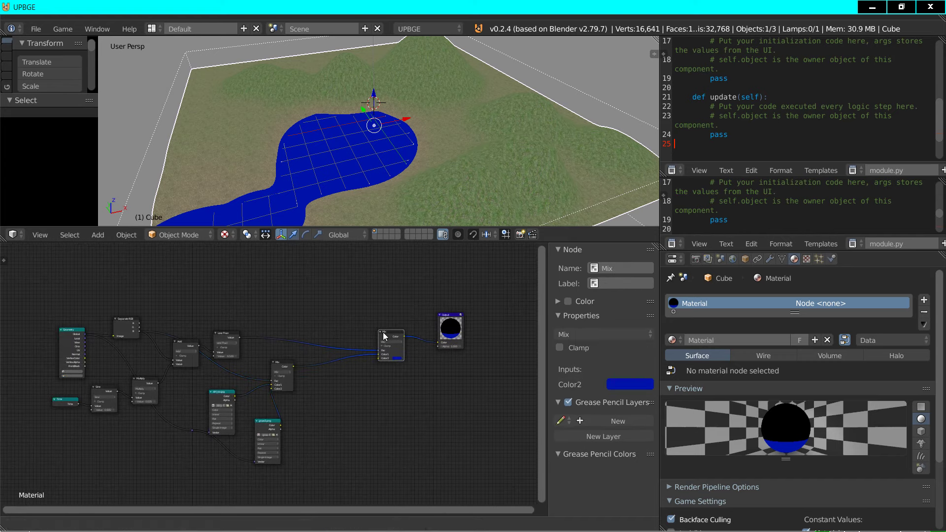
Add a Material input node beside the grass3.png node and create a new material in it.
click(97, 526)
mouse_move(116, 499)
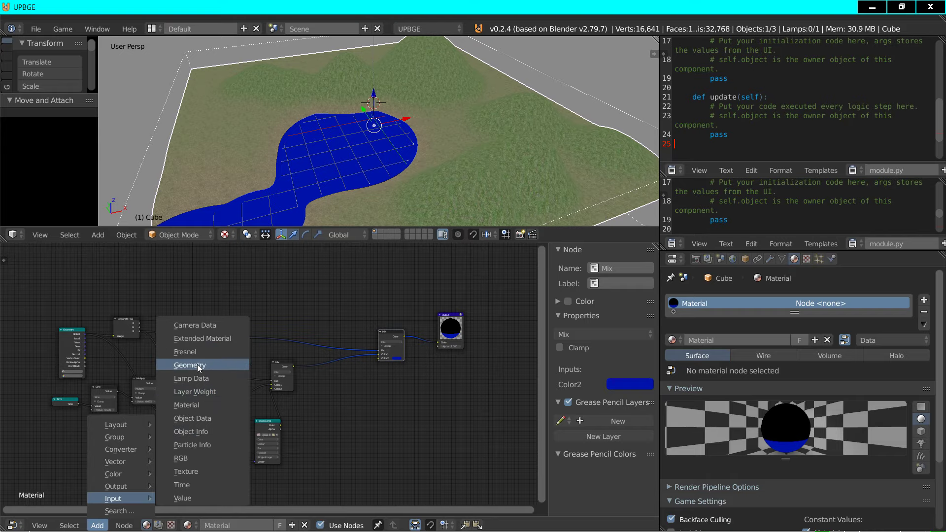
click(211, 401)
click(304, 388)
scroll(379, 401, up, 1)
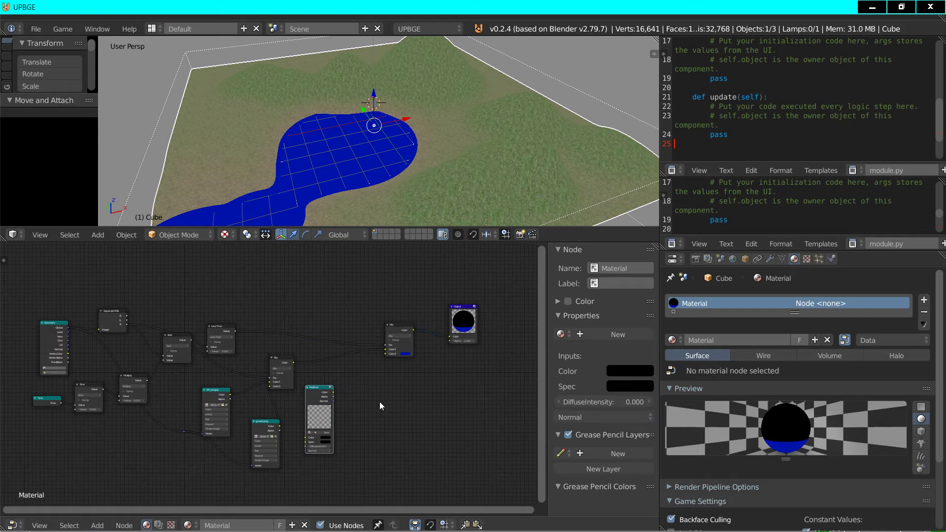
scroll(380, 402, up, 8)
middle_drag(367, 421, 324, 364)
click(344, 432)
Duplicate the blue Mix node, insert the copy between the ground Mix and blue Mix, and link the Material node's Color output to its Color2.
middle_drag(370, 409, 141, 481)
click(265, 306)
key(shift+d)
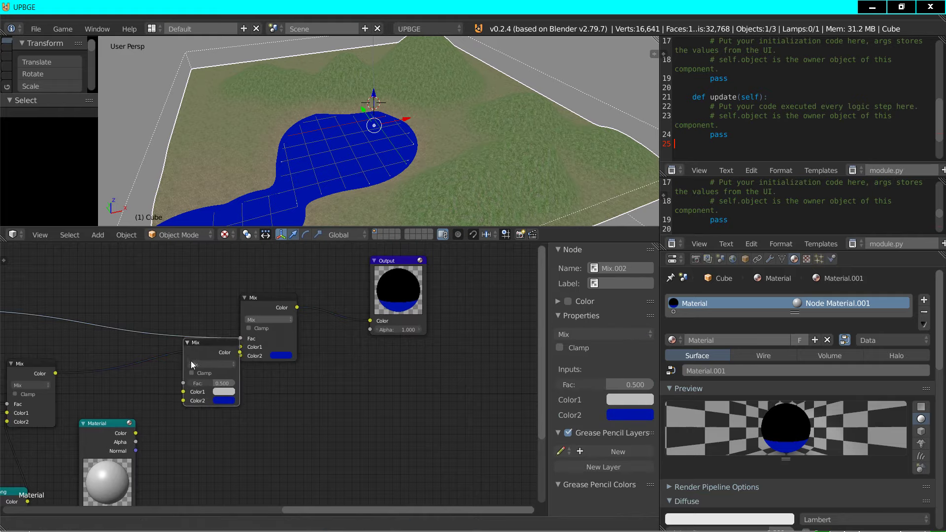
click(188, 379)
drag(136, 433, 289, 423)
Set the inserted Mix node to Multiply with Clamp enabled and a factor of 1.000.
click(179, 374)
click(188, 347)
click(170, 382)
scroll(456, 154, down, 2)
scroll(456, 154, up, 4)
Examine the lit grass and dirt shading on the terrain from several angles, along with the full node network.
middle_drag(457, 154, 490, 133)
scroll(402, 133, down, 2)
middle_drag(377, 134, 402, 154)
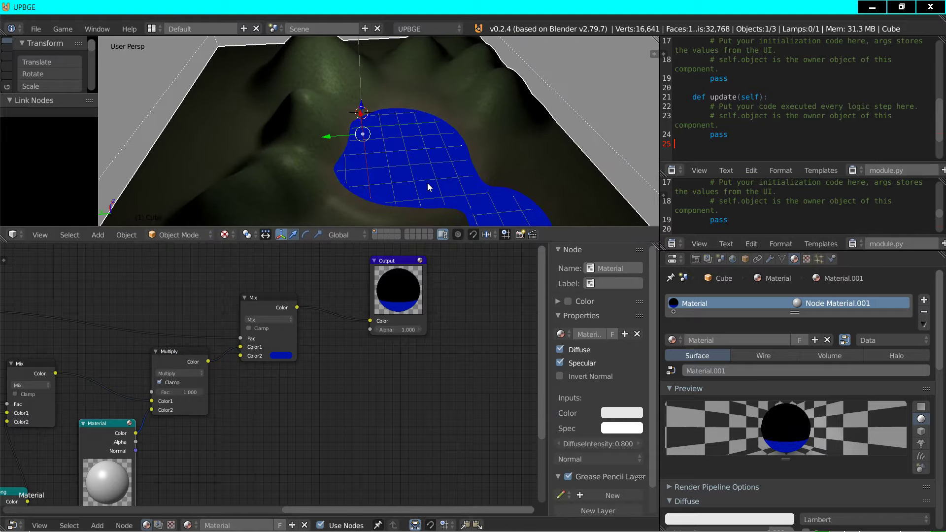
middle_drag(442, 177, 354, 162)
scroll(228, 363, down, 8)
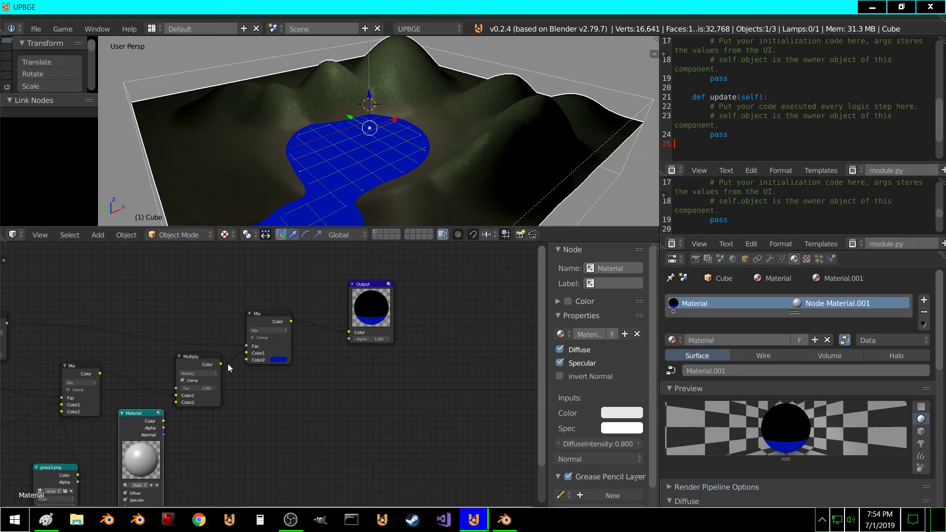
middle_drag(212, 419, 348, 382)
scroll(291, 389, down, 2)
middle_drag(360, 167, 371, 146)
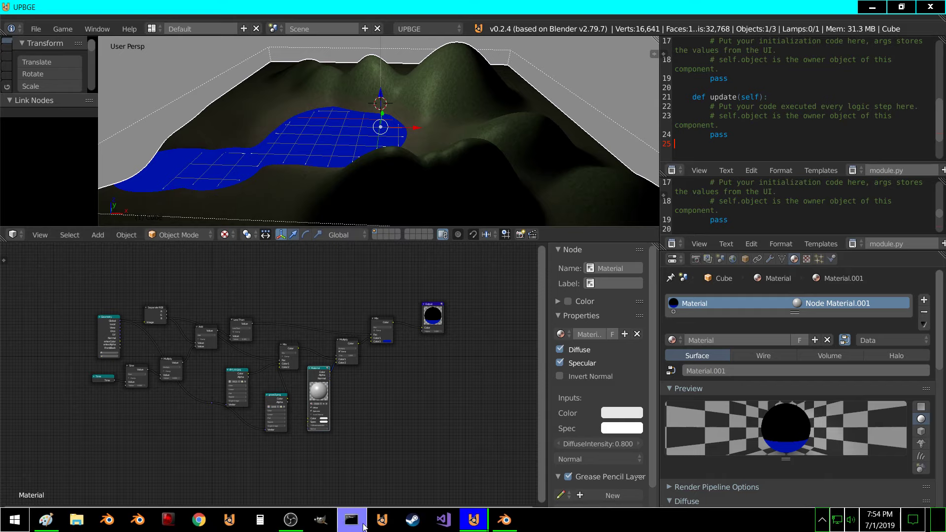